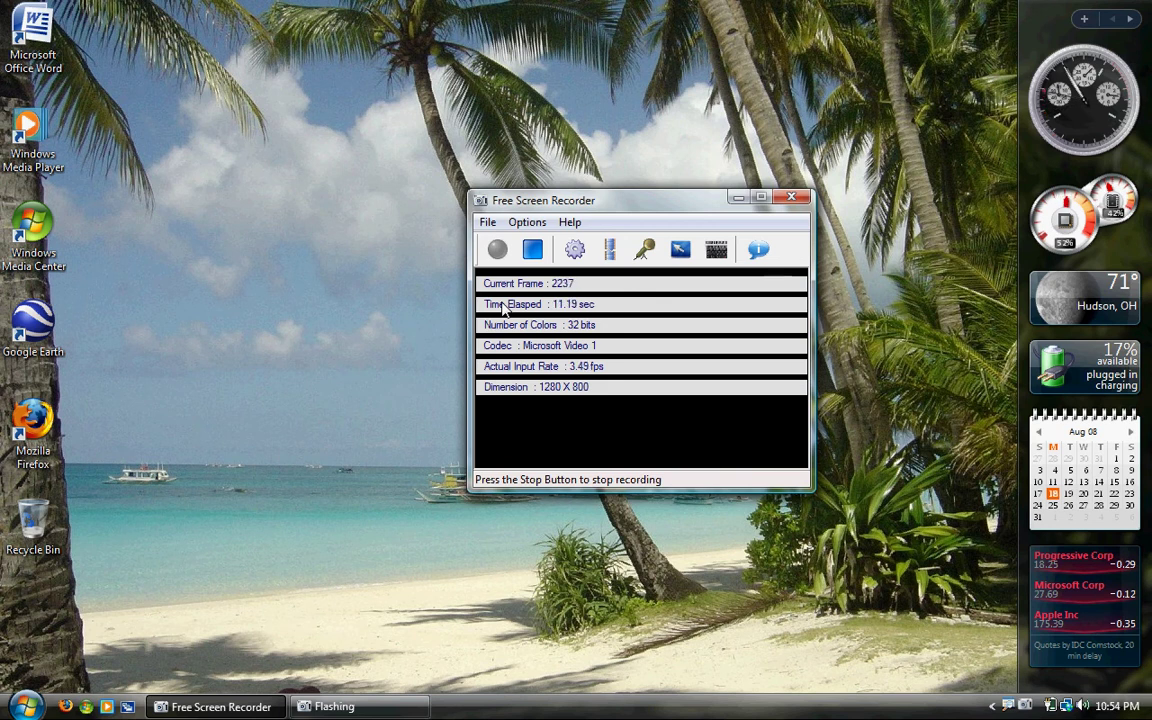
# Launch Windows Defender from a 'windows defender' Start menu search
pyautogui.press('super')
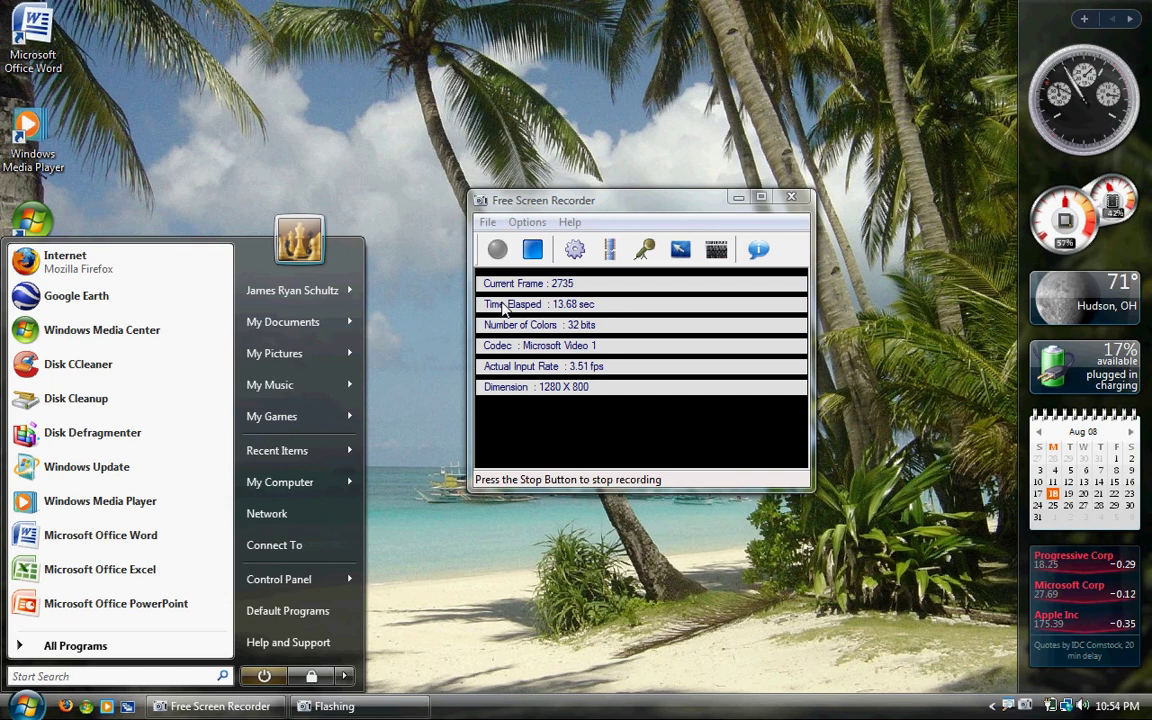
pyautogui.write('windows d')
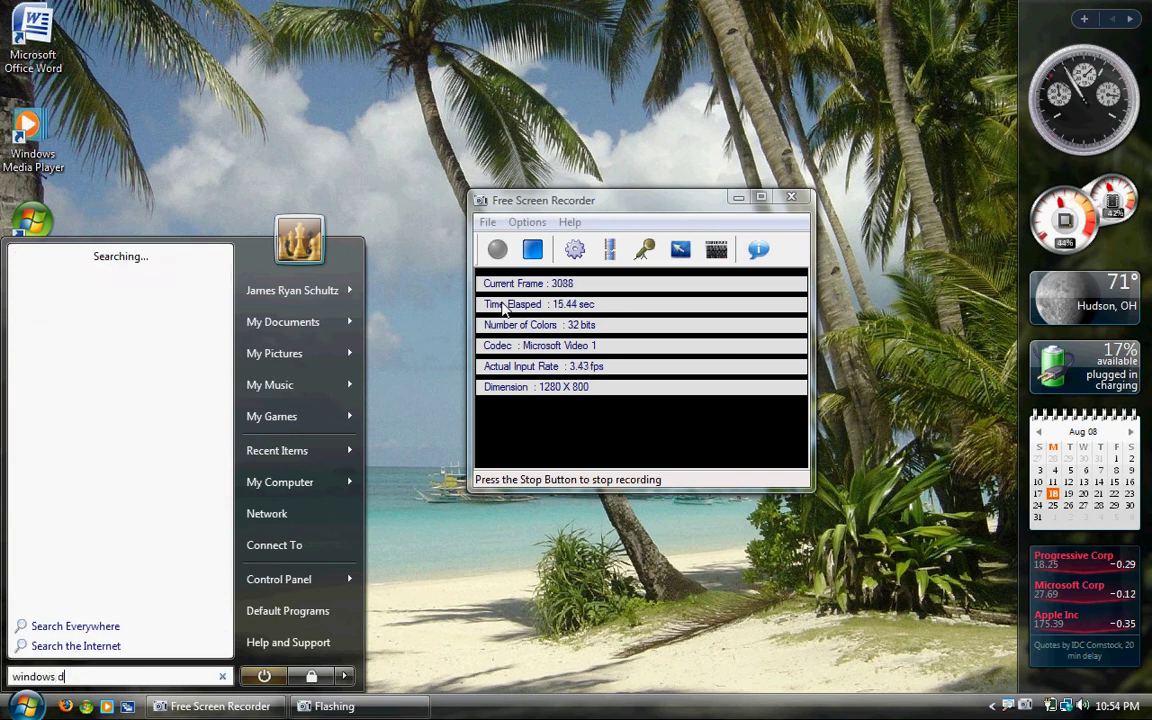
pyautogui.write('efender')
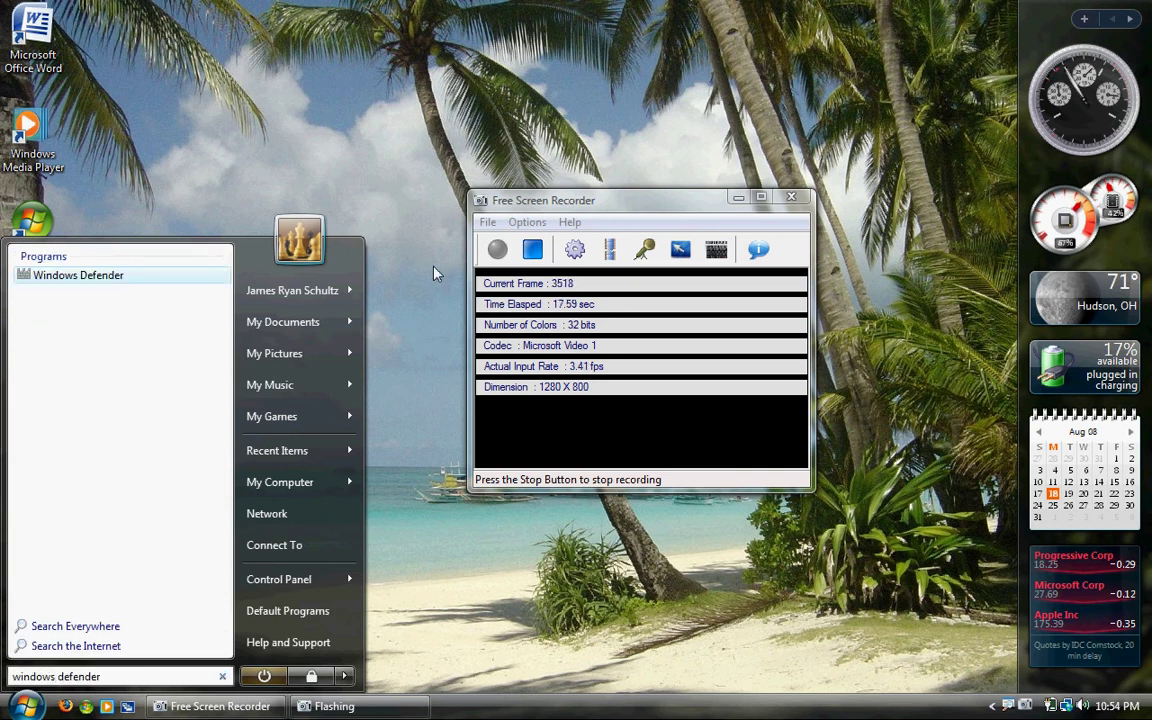
pyautogui.click(120, 279)
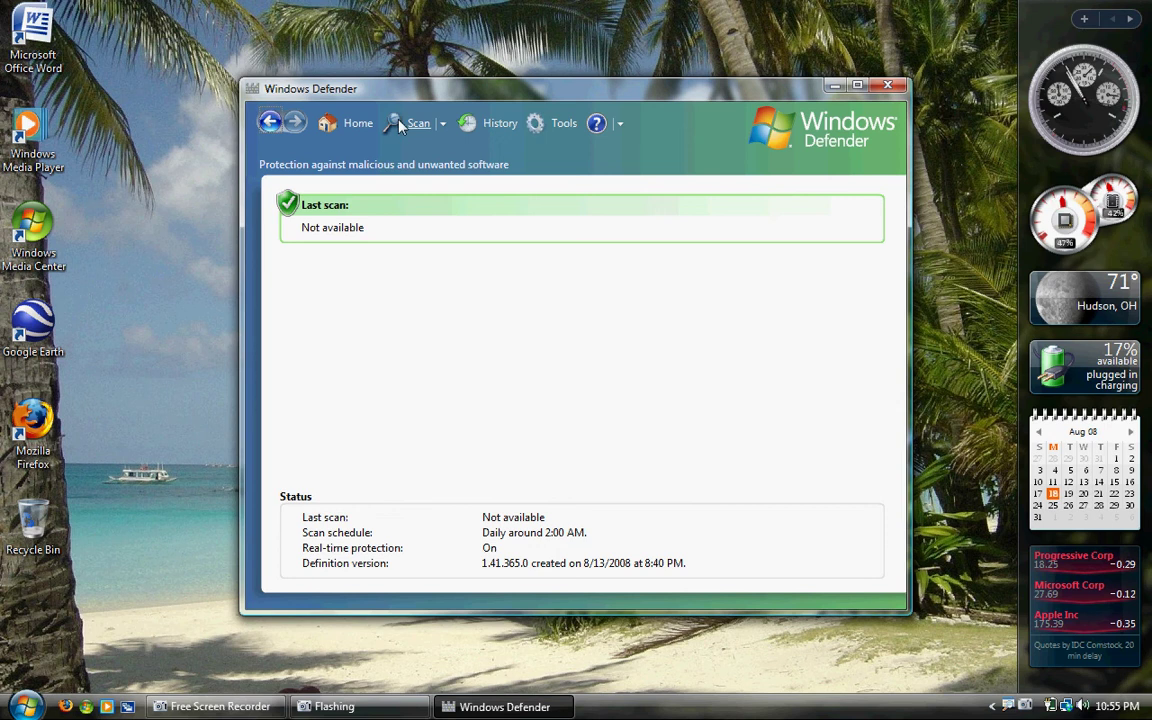
# In Software Explorer, disable the unclassified WMPNSCFG.exe startup program and confirm
pyautogui.click(558, 128)
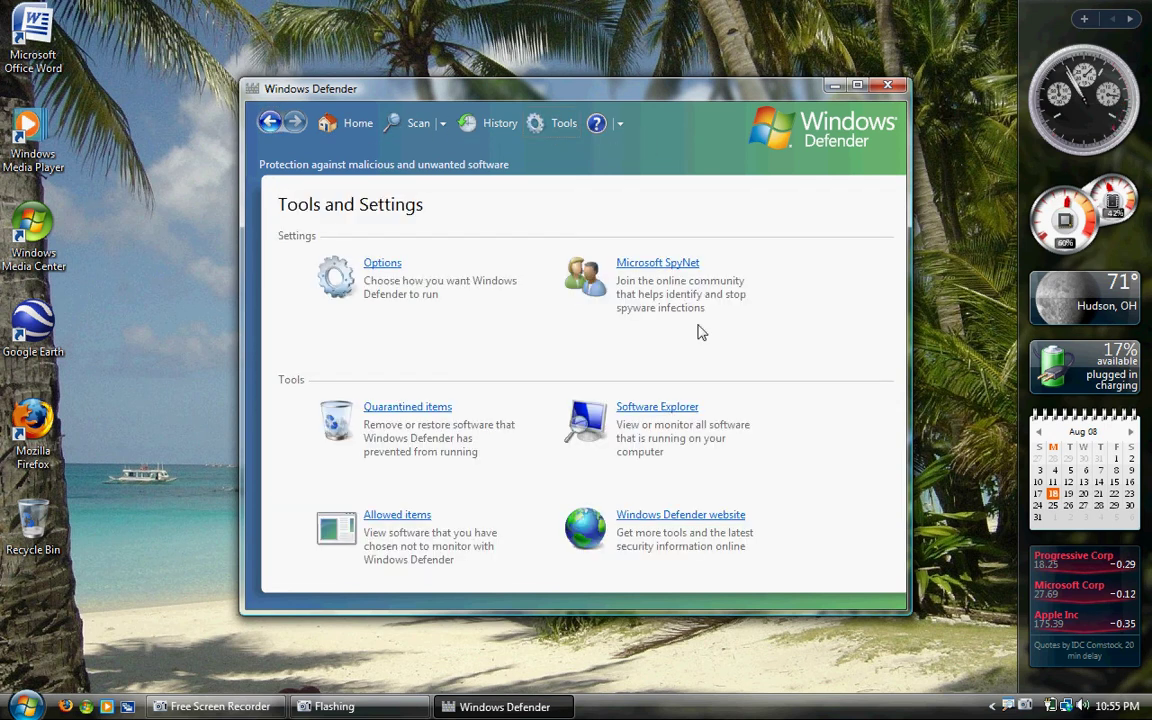
pyautogui.click(651, 410)
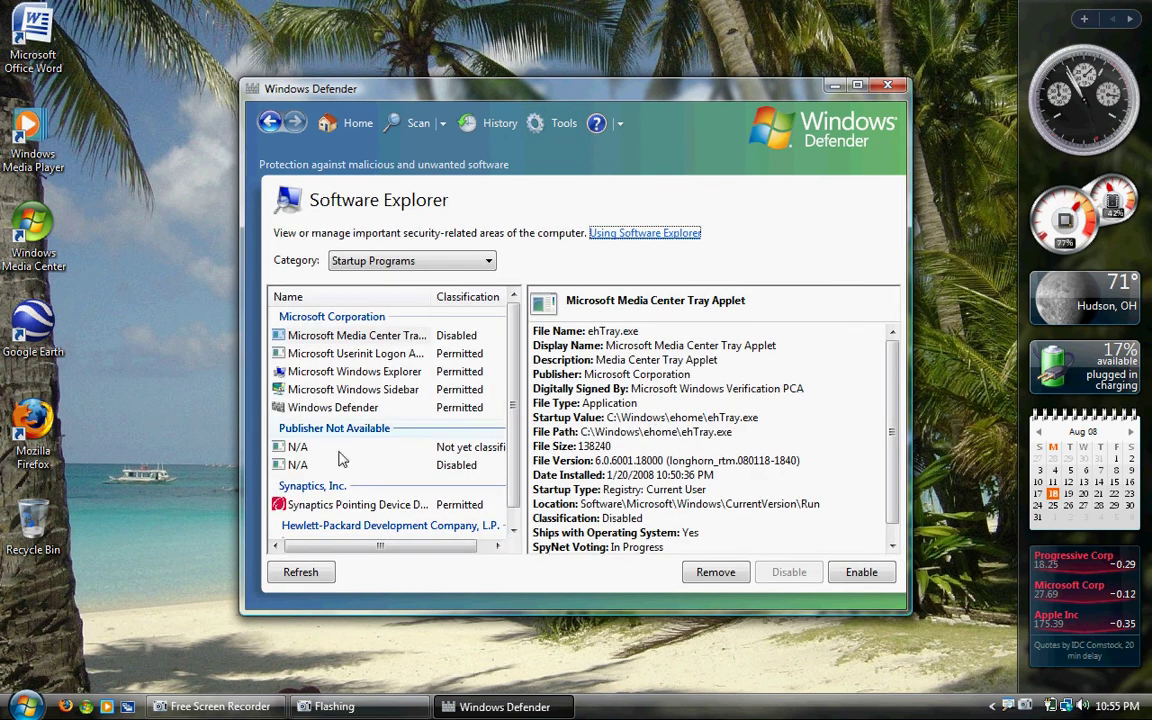
pyautogui.click(300, 465)
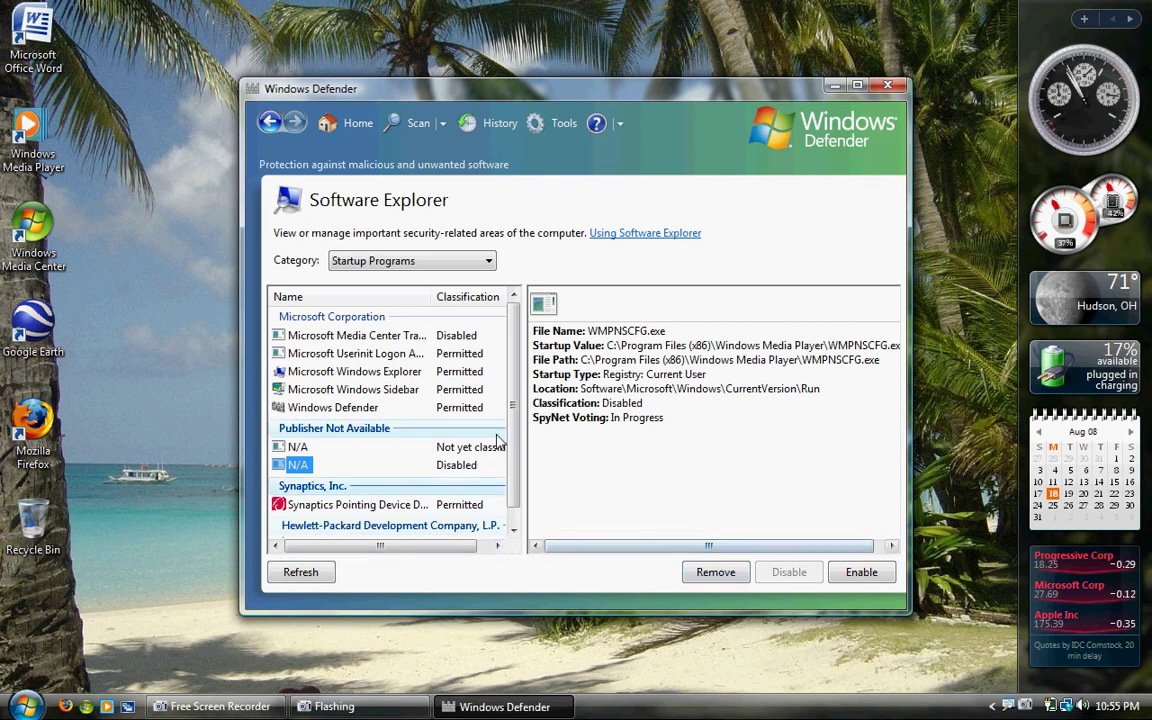
pyautogui.click(290, 448)
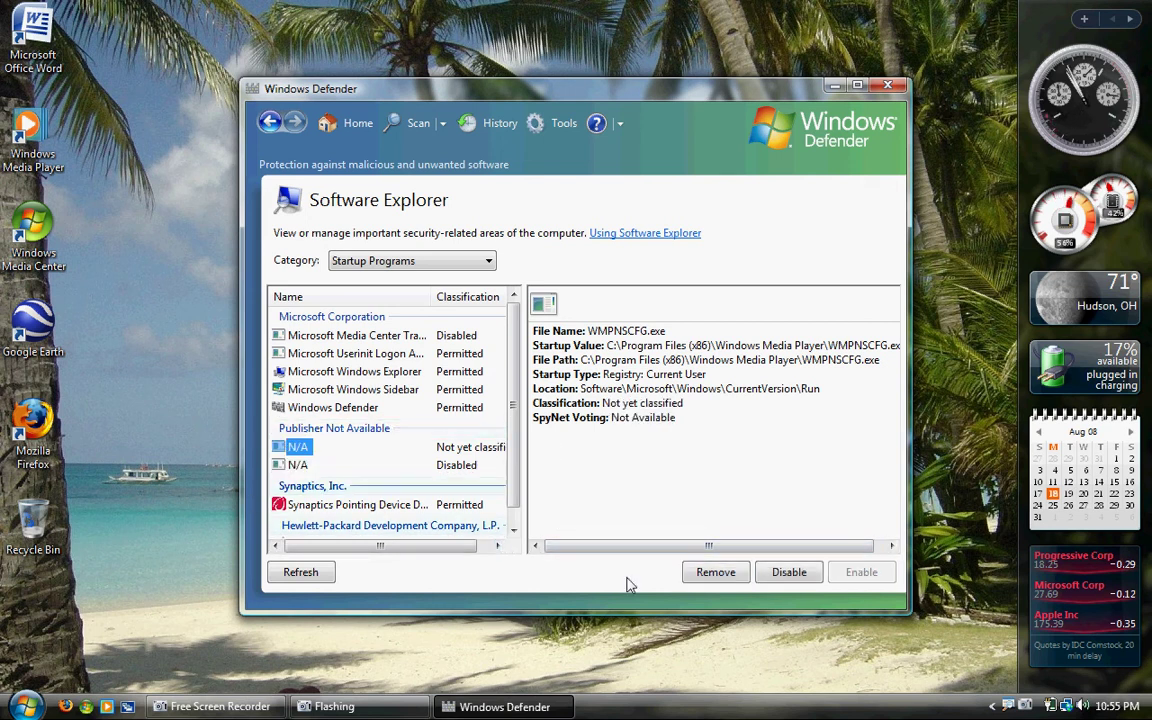
pyautogui.click(796, 572)
pyautogui.click(571, 428)
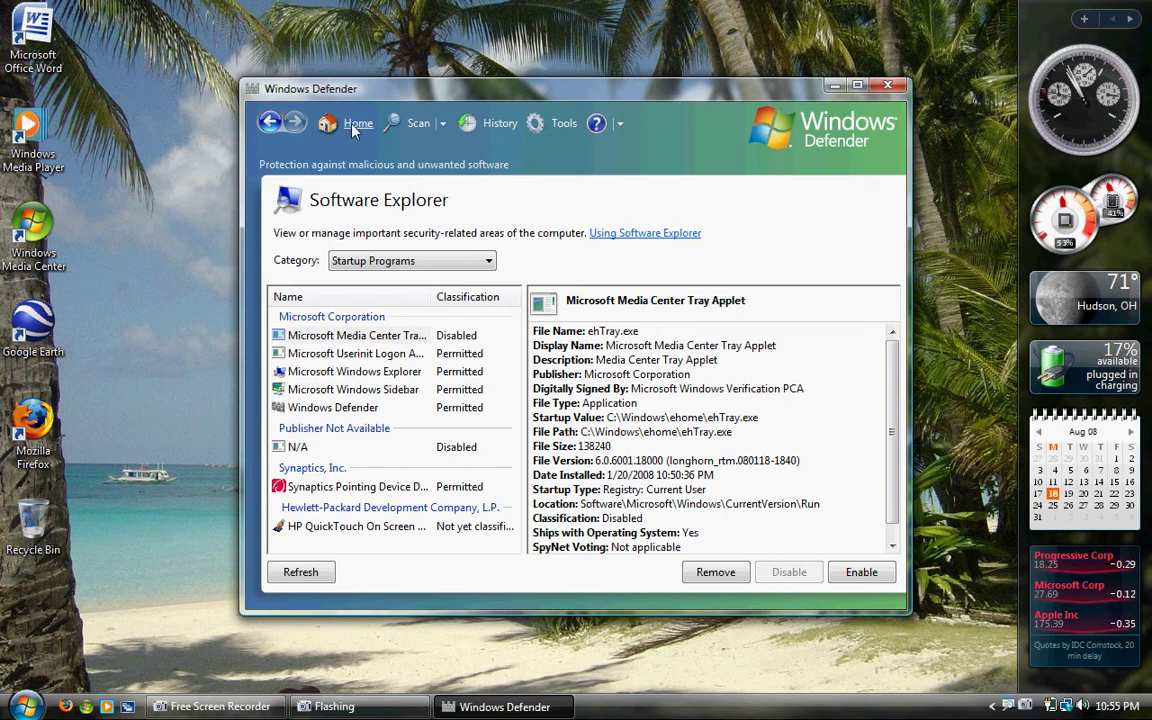
# Start a Full Scan and then stop it
pyautogui.click(442, 123)
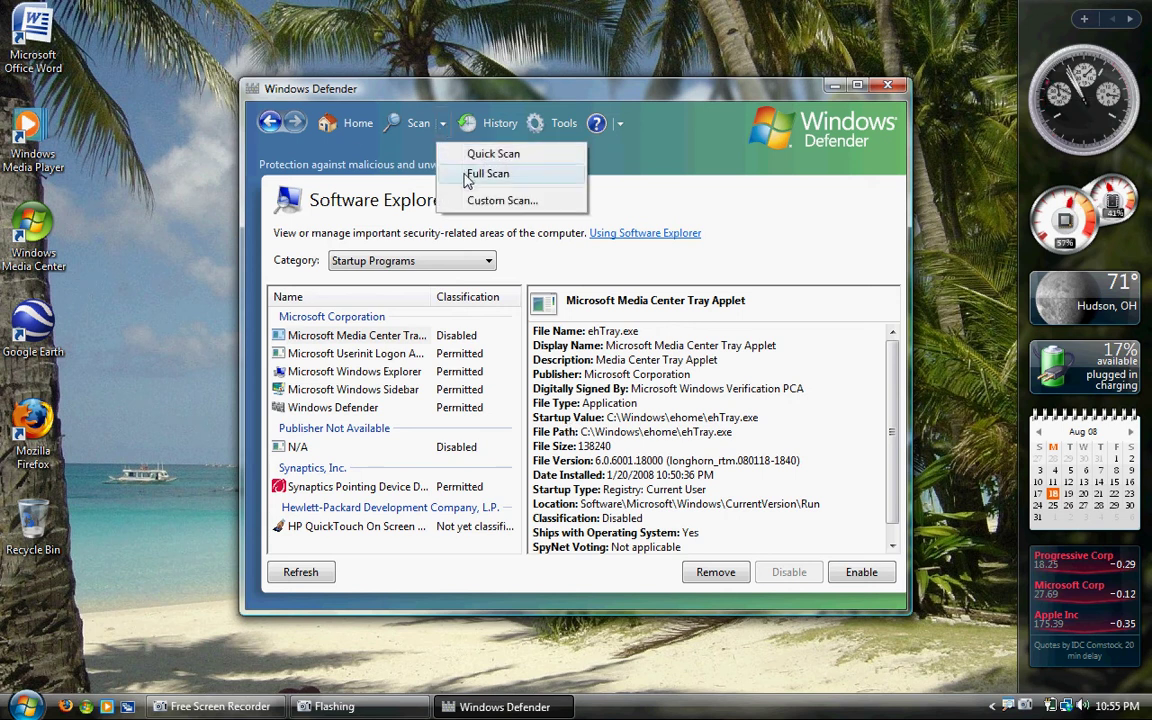
pyautogui.click(487, 174)
pyautogui.click(576, 162)
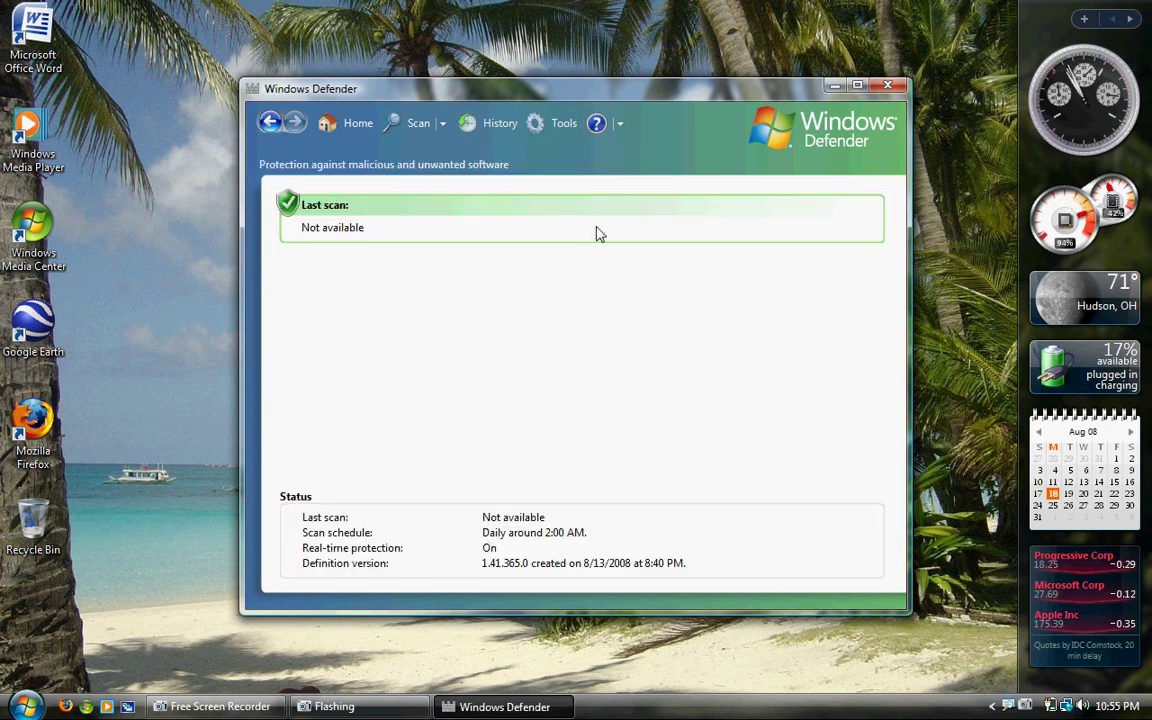
# Close Windows Defender and open Device Manager through a 'device manager' Start search
pyautogui.click(888, 86)
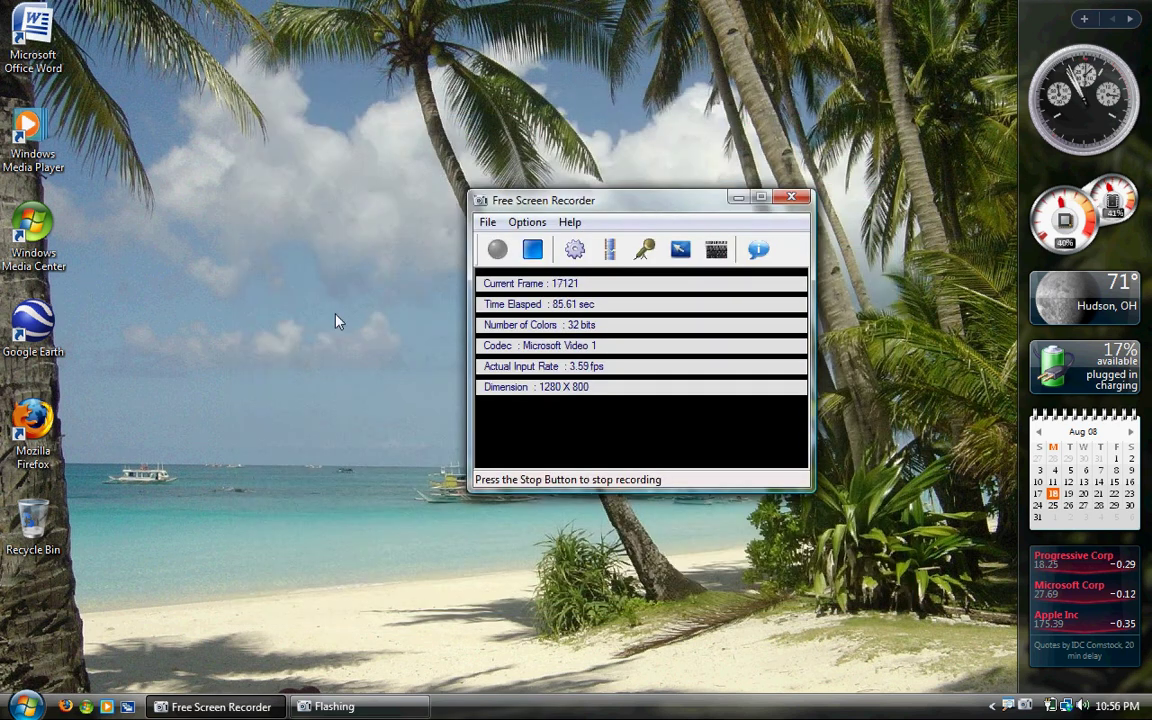
pyautogui.press('super')
pyautogui.write('device ma')
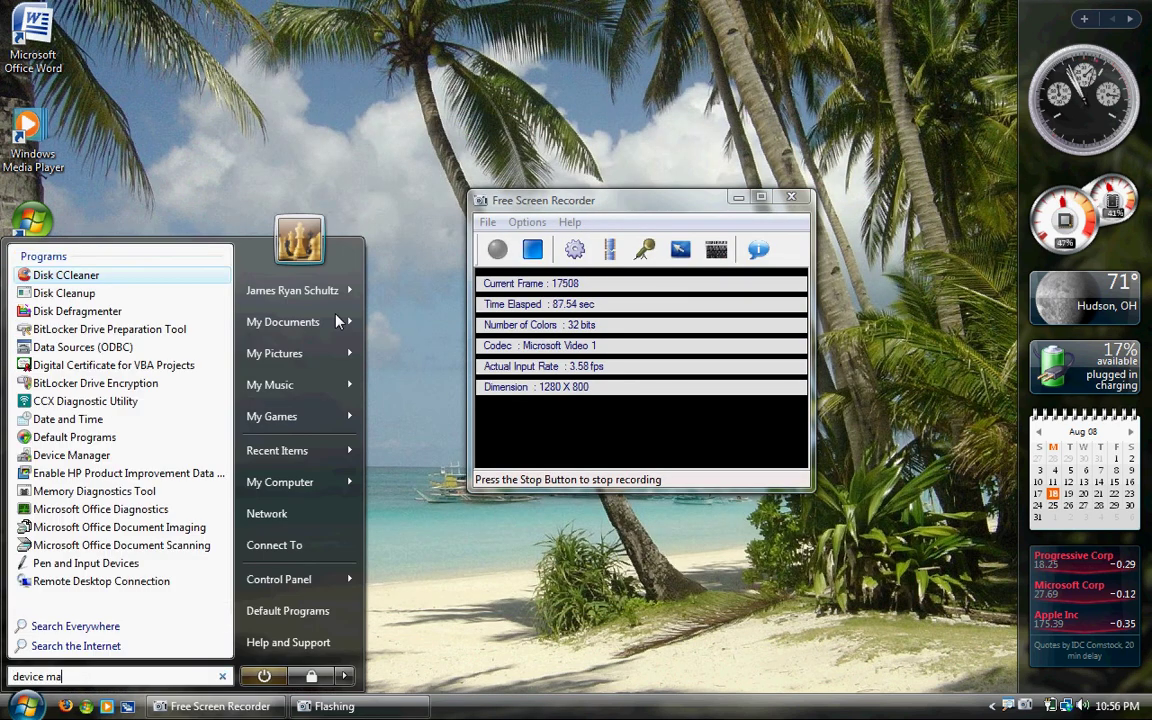
pyautogui.write('nager')
pyautogui.press('Return')
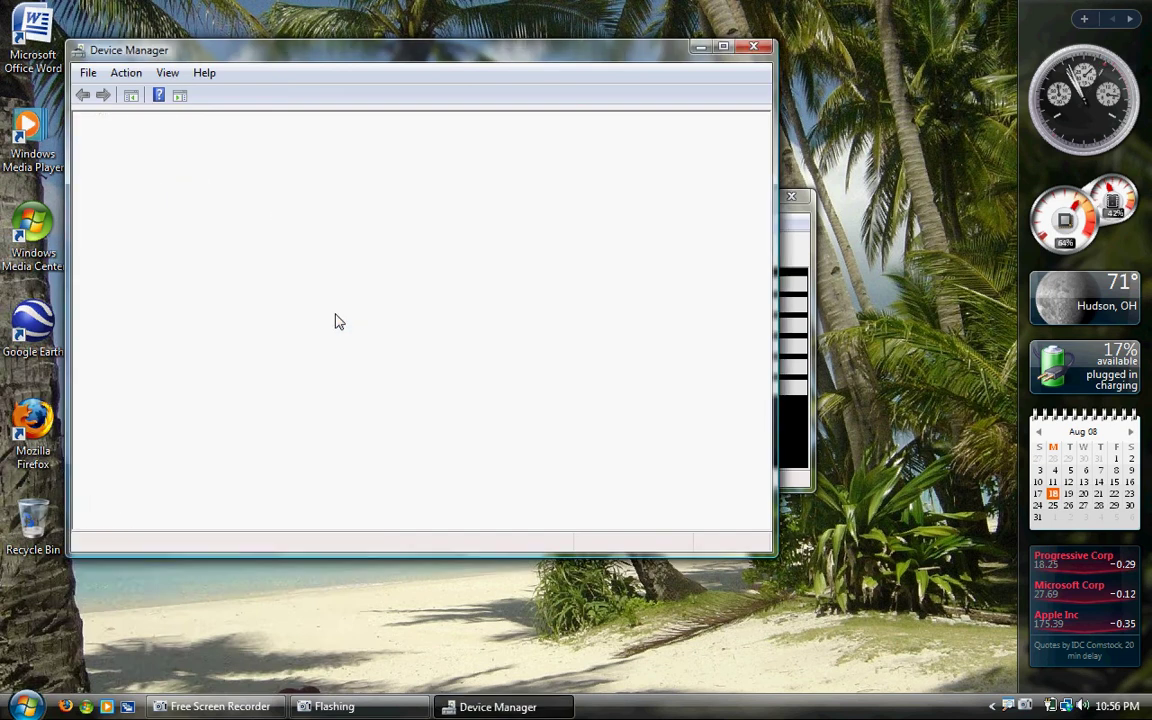
pyautogui.press('super')
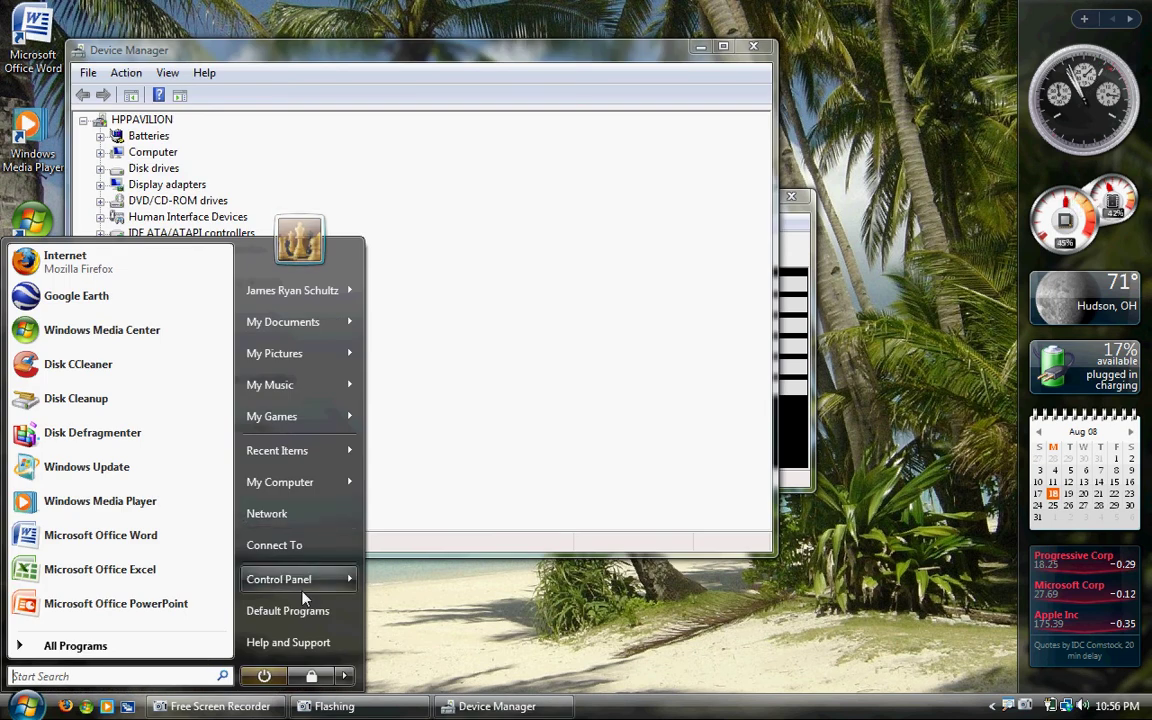
pyautogui.moveTo(325, 579)
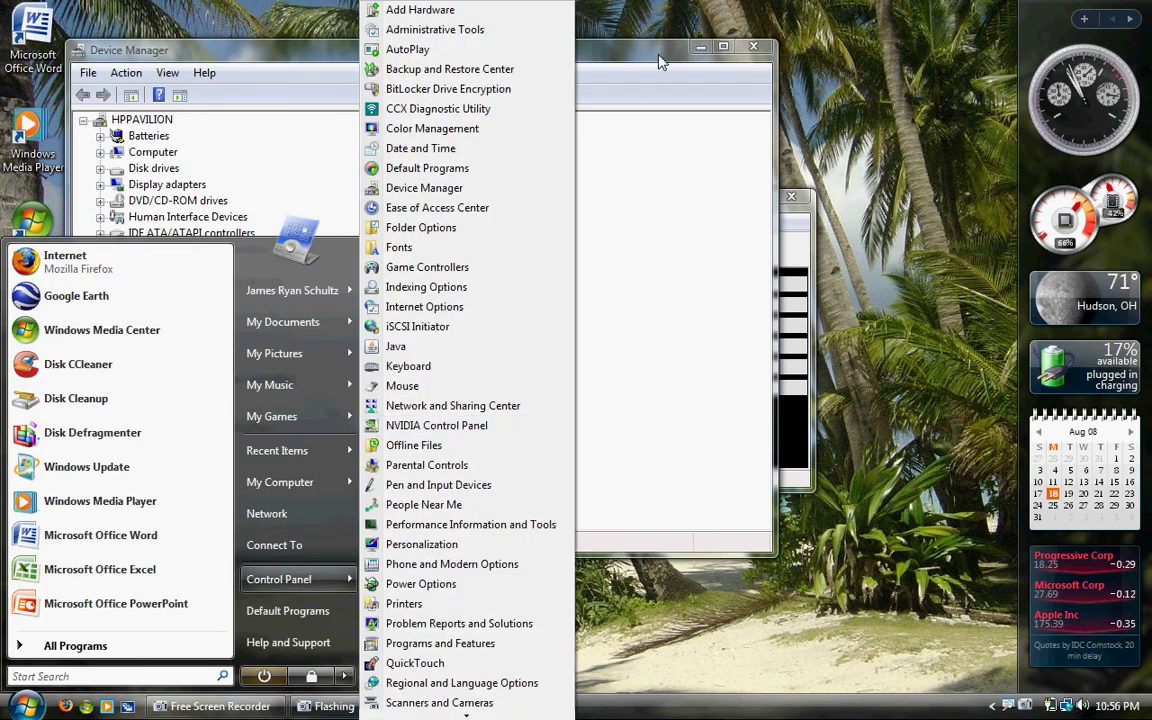
pyautogui.click(612, 301)
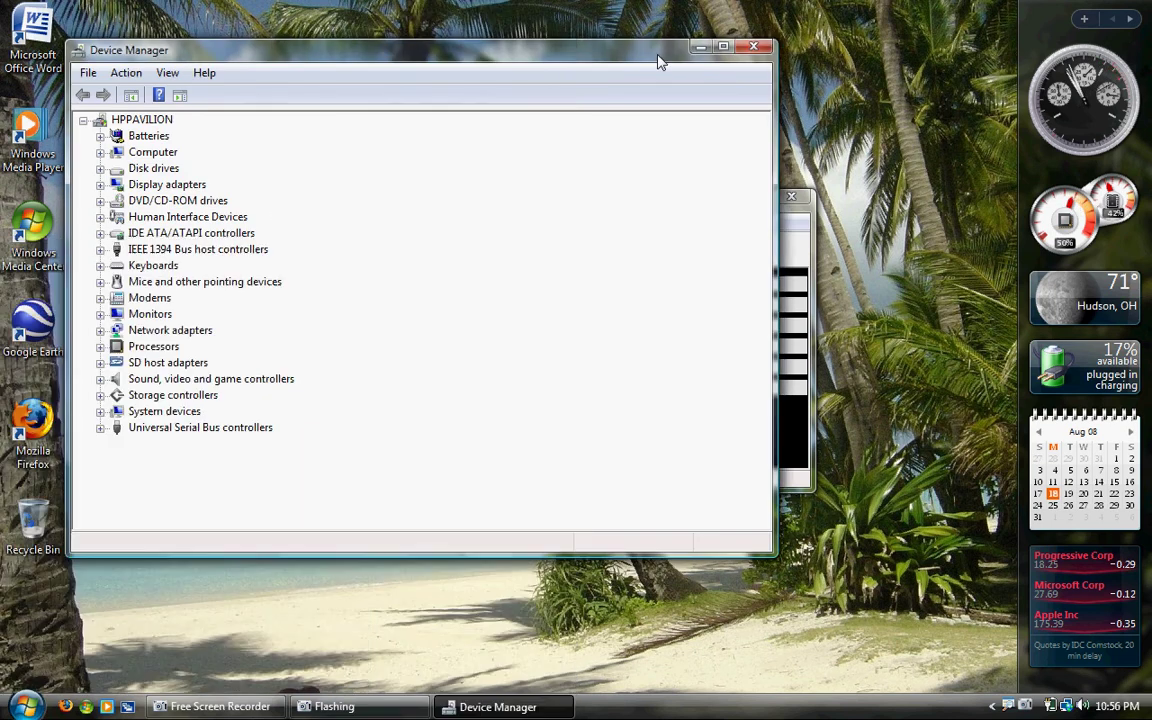
# Inspect the Network adapters, SD host adapters and Sound, video and game controllers categories
pyautogui.click(100, 330)
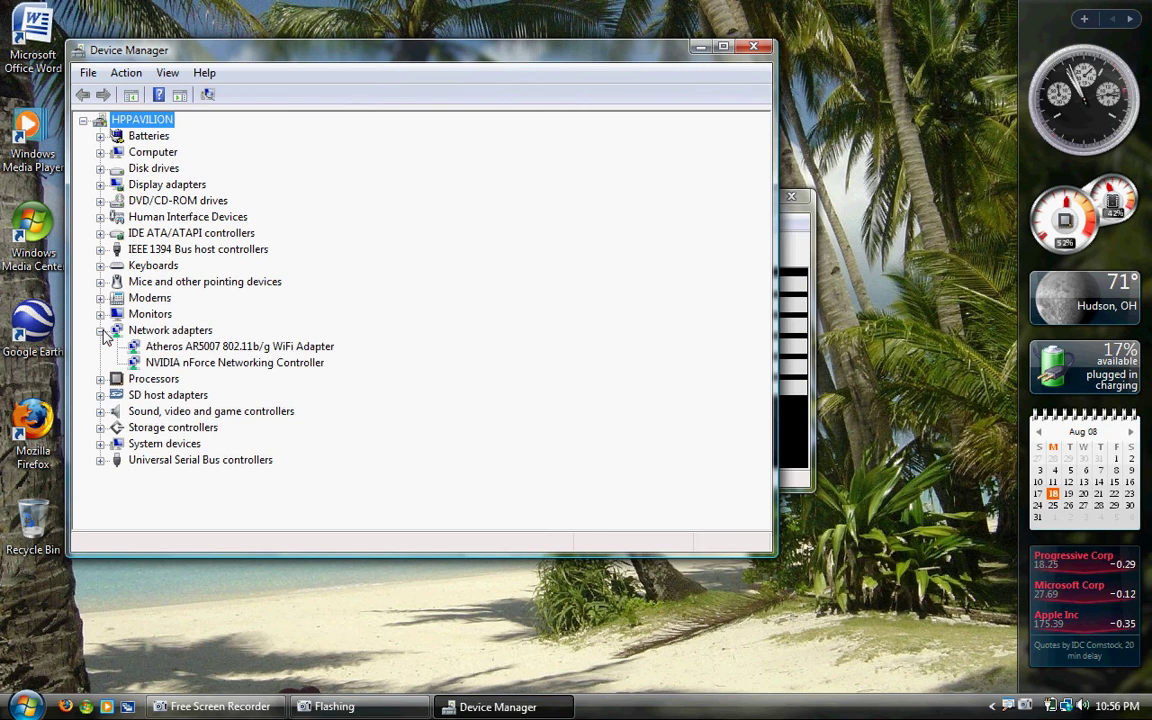
pyautogui.click(150, 362)
pyautogui.click(146, 348)
pyautogui.click(150, 362)
pyautogui.click(100, 330)
pyautogui.click(100, 363)
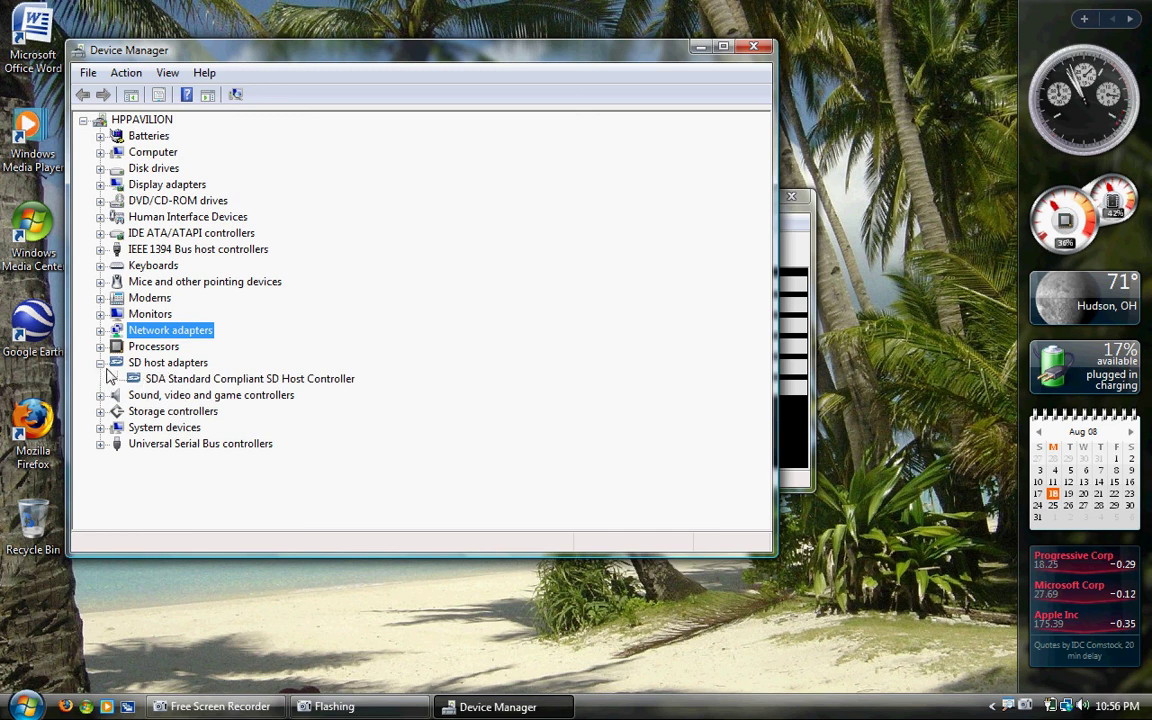
pyautogui.click(100, 363)
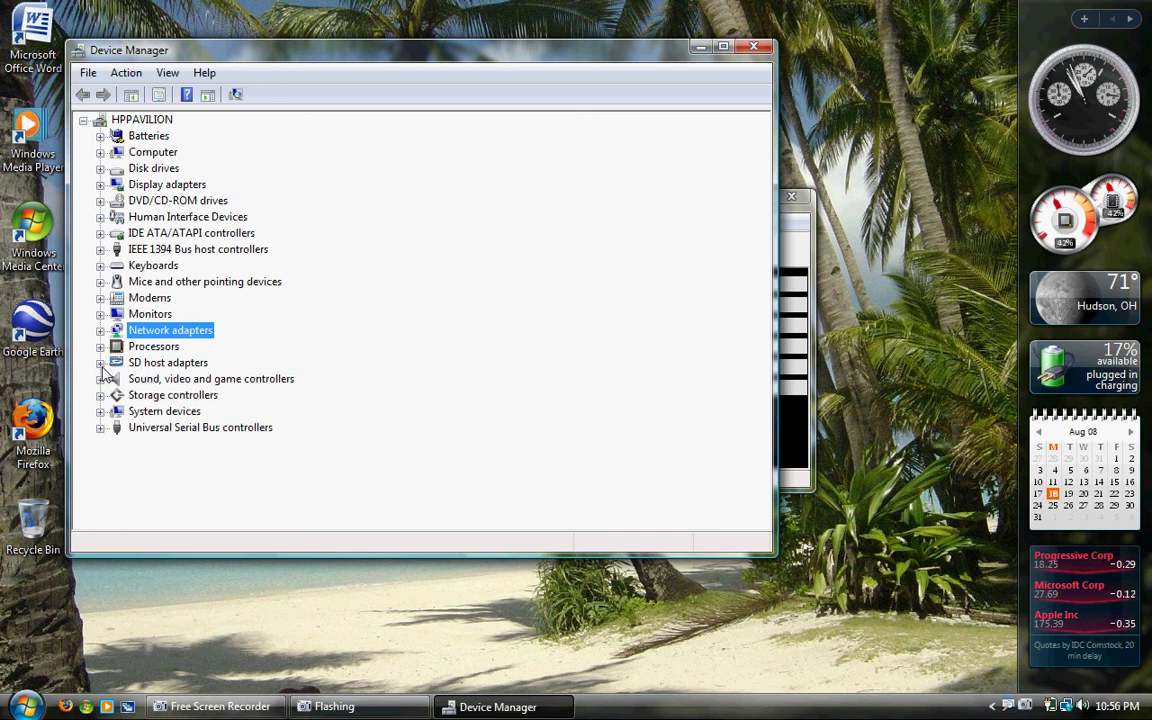
pyautogui.click(100, 379)
pyautogui.click(100, 379)
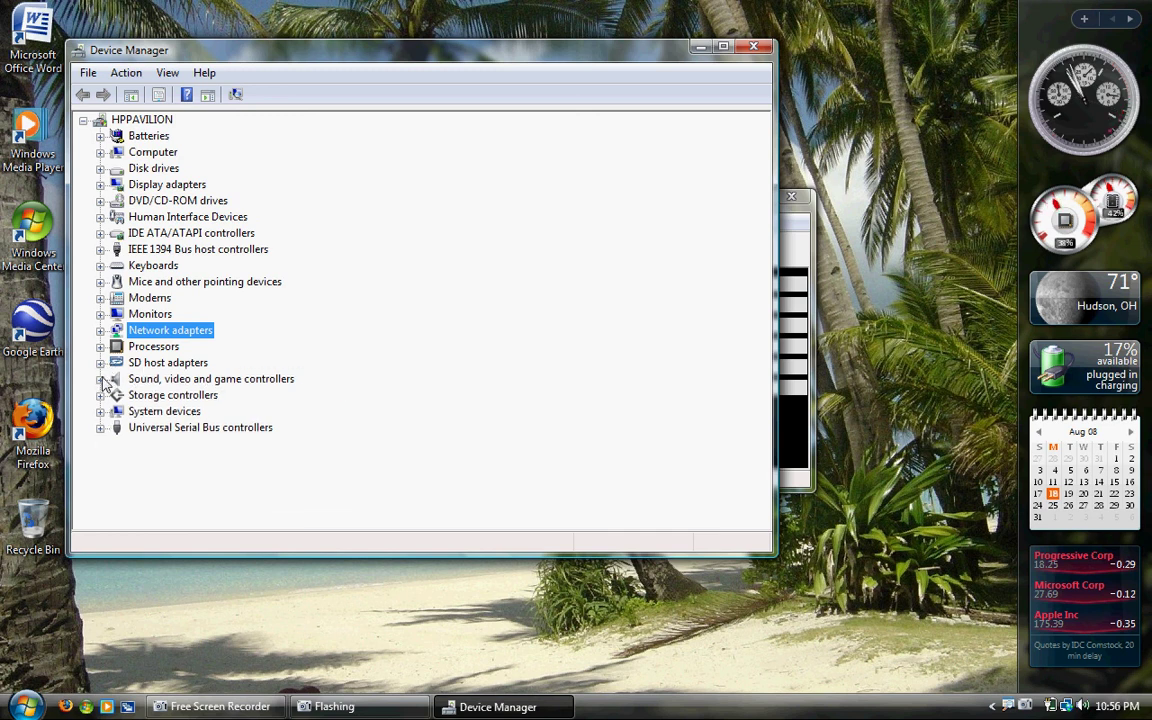
# Look inside Mice and Modems, checking the HDAUDIO fax modem's available actions
pyautogui.doubleClick(98, 281)
pyautogui.doubleClick(100, 284)
pyautogui.click(100, 298)
pyautogui.click(152, 314)
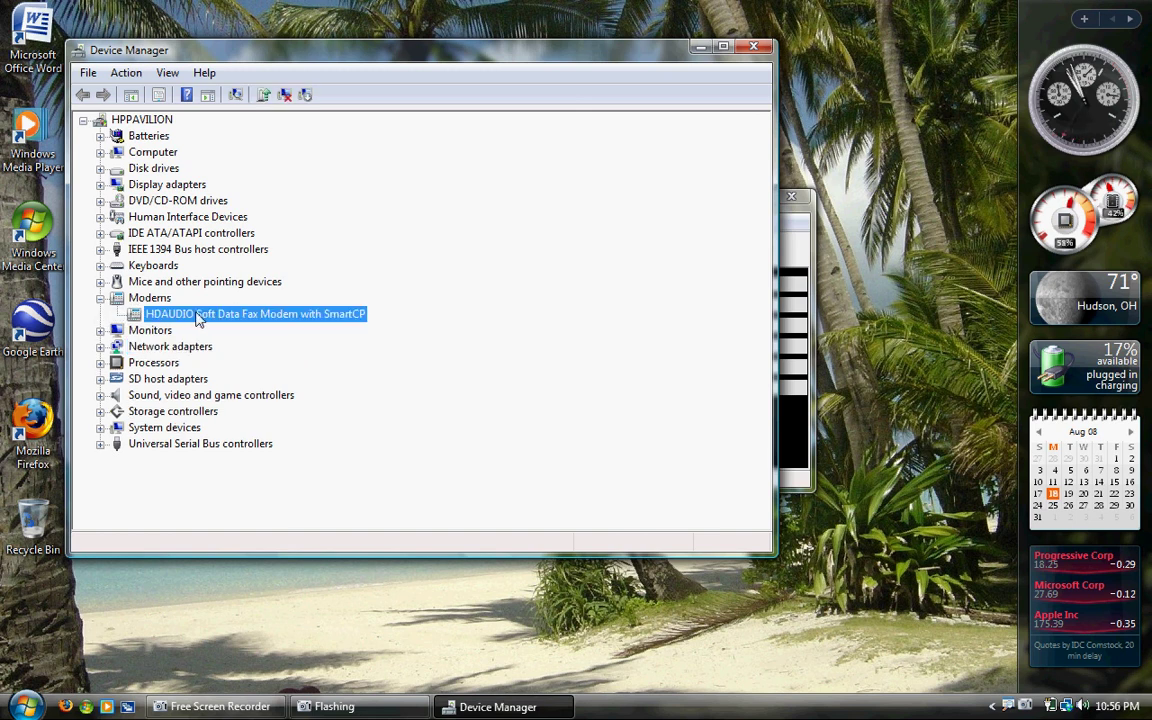
pyautogui.rightClick(197, 318)
pyautogui.click(176, 319)
# Check Monitors, then re-expand Network adapters to review the Atheros WiFi and NVIDIA nForce adapters
pyautogui.click(100, 298)
pyautogui.click(100, 314)
pyautogui.click(100, 314)
pyautogui.click(100, 330)
pyautogui.click(178, 347)
pyautogui.click(200, 364)
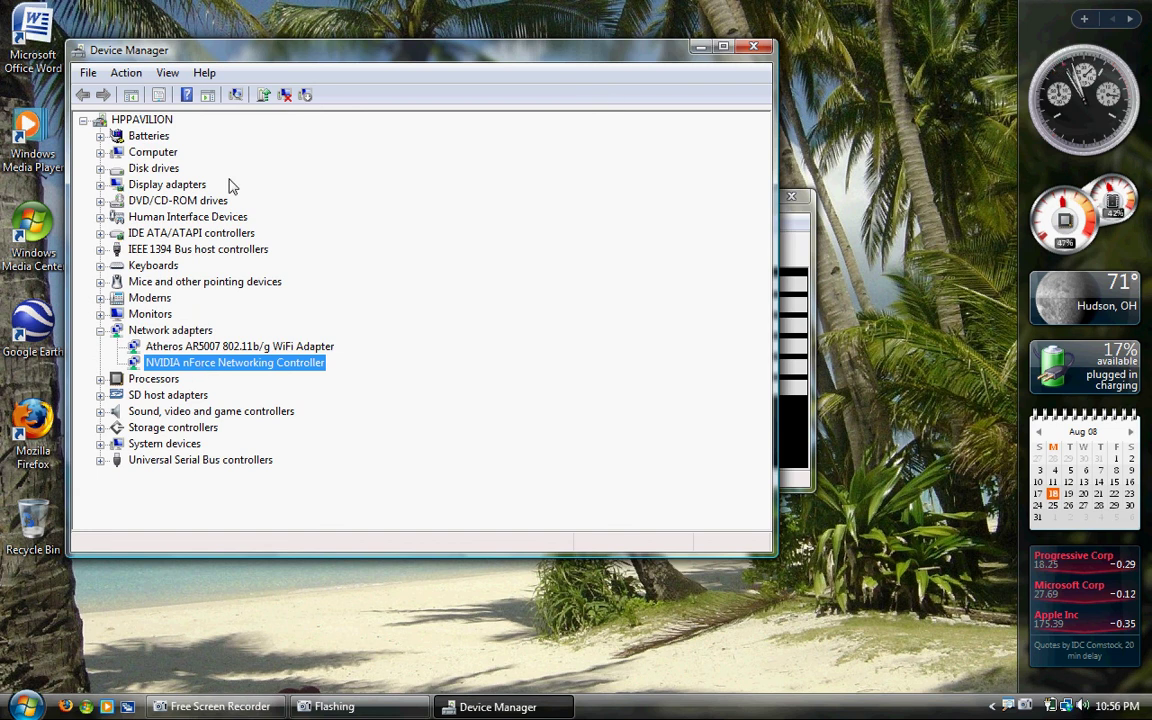
# Close Device Manager and open Windows Update via an 'update' Start search
pyautogui.click(757, 48)
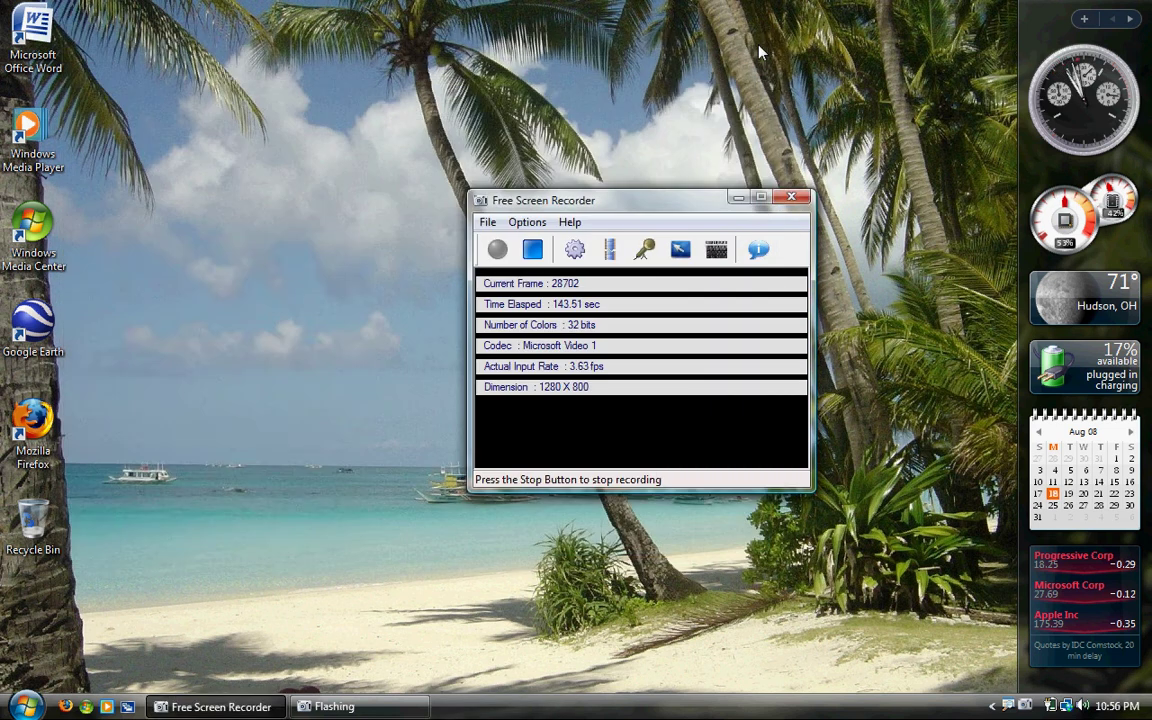
pyautogui.press('super')
pyautogui.write('update')
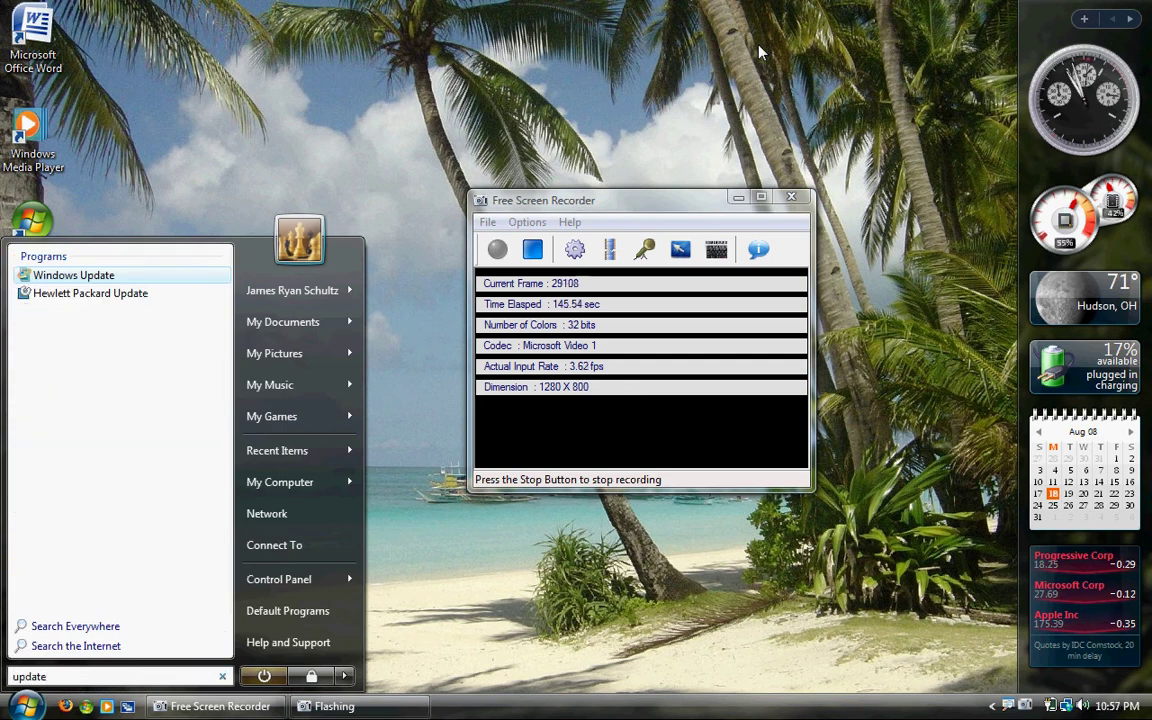
pyautogui.press('Return')
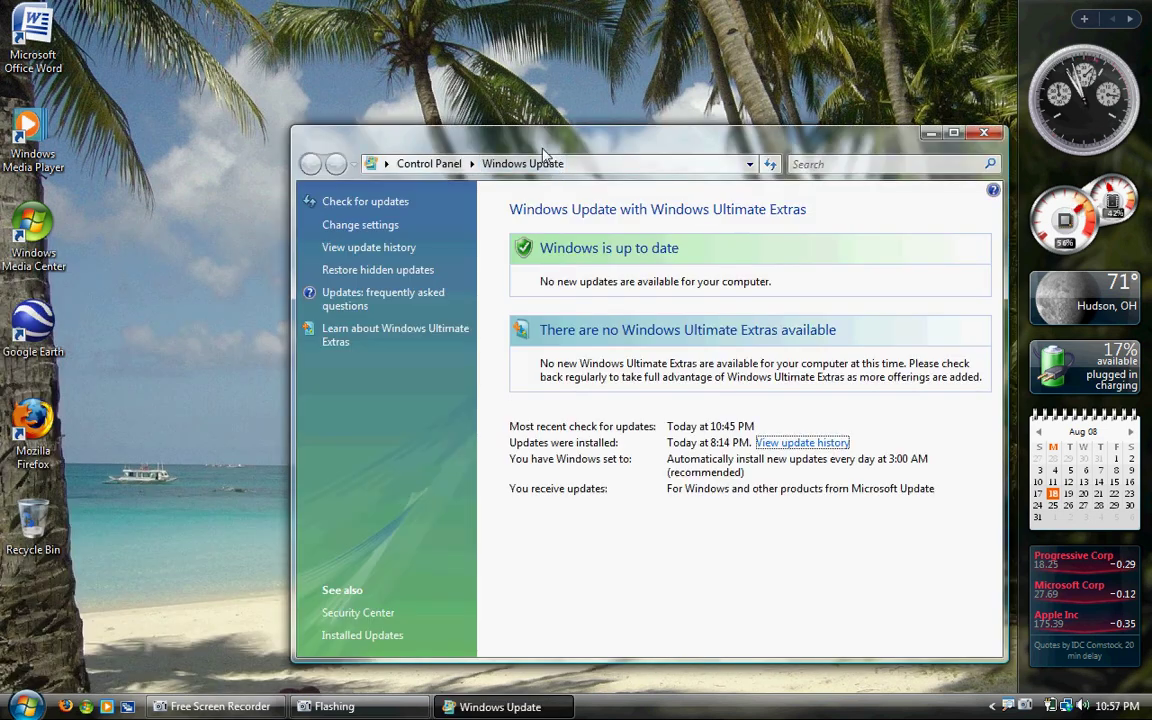
# Check for updates, close Windows Update, then open and close the System window
pyautogui.moveTo(510, 141); pyautogui.dragTo(379, 61)
pyautogui.click(256, 121)
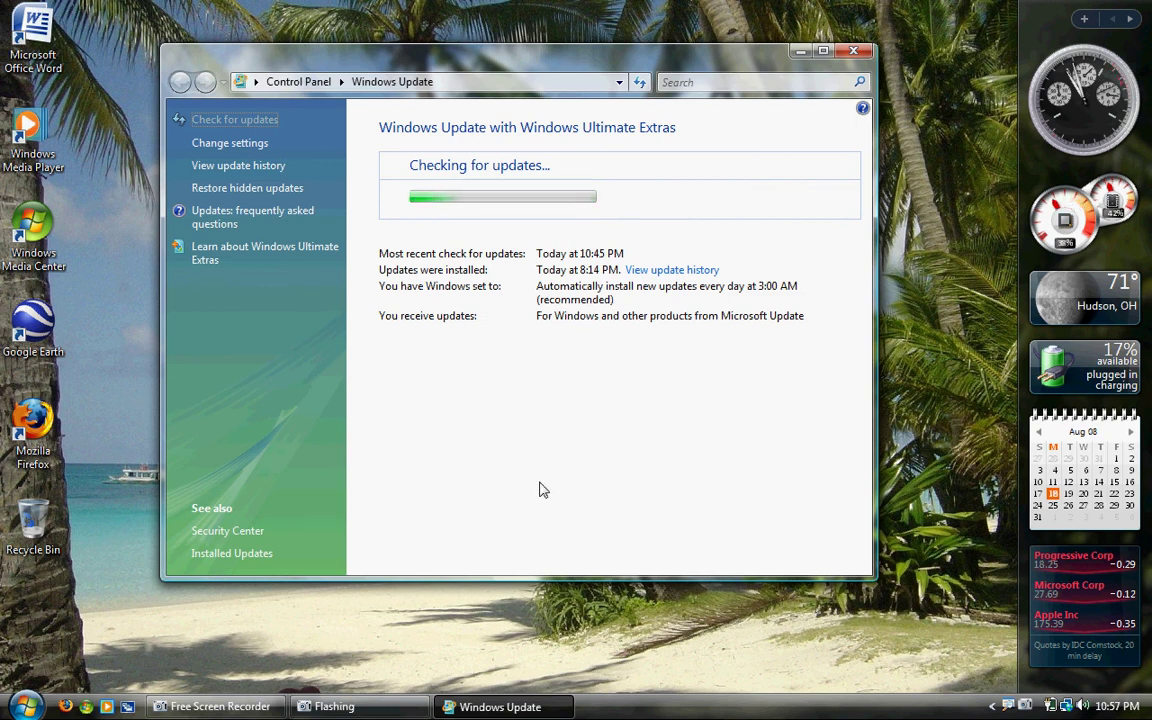
pyautogui.click(853, 51)
pyautogui.press('super+Pause')
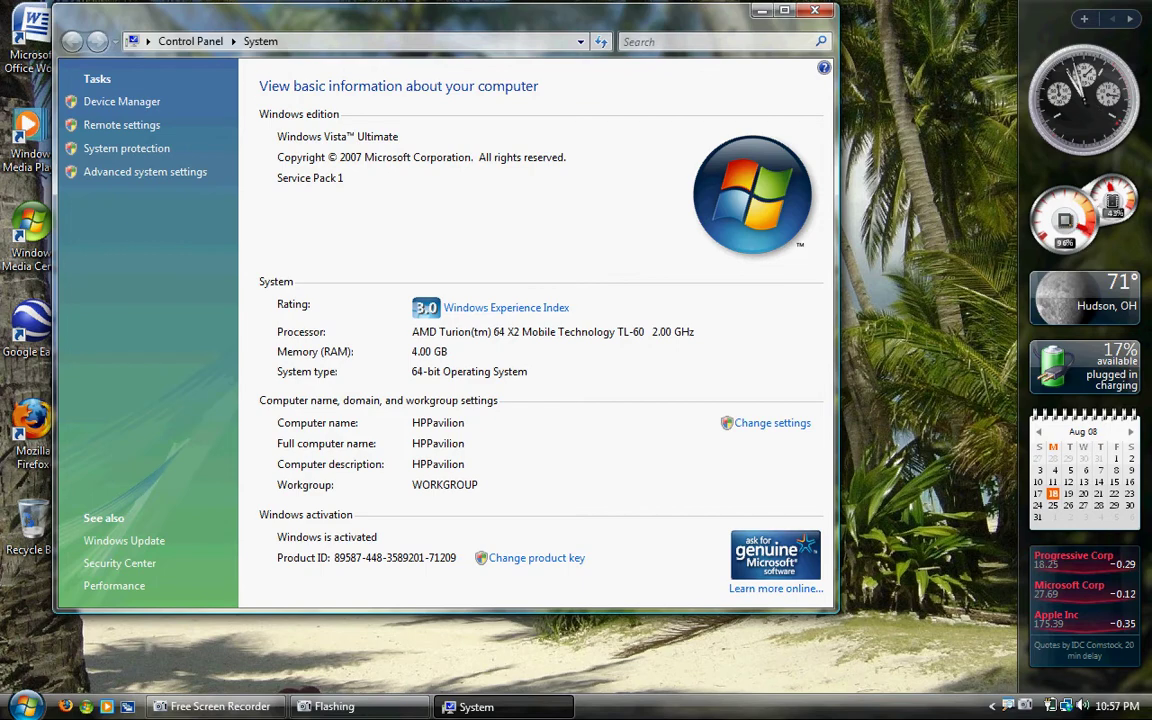
pyautogui.hotkey('alt', 'F4')
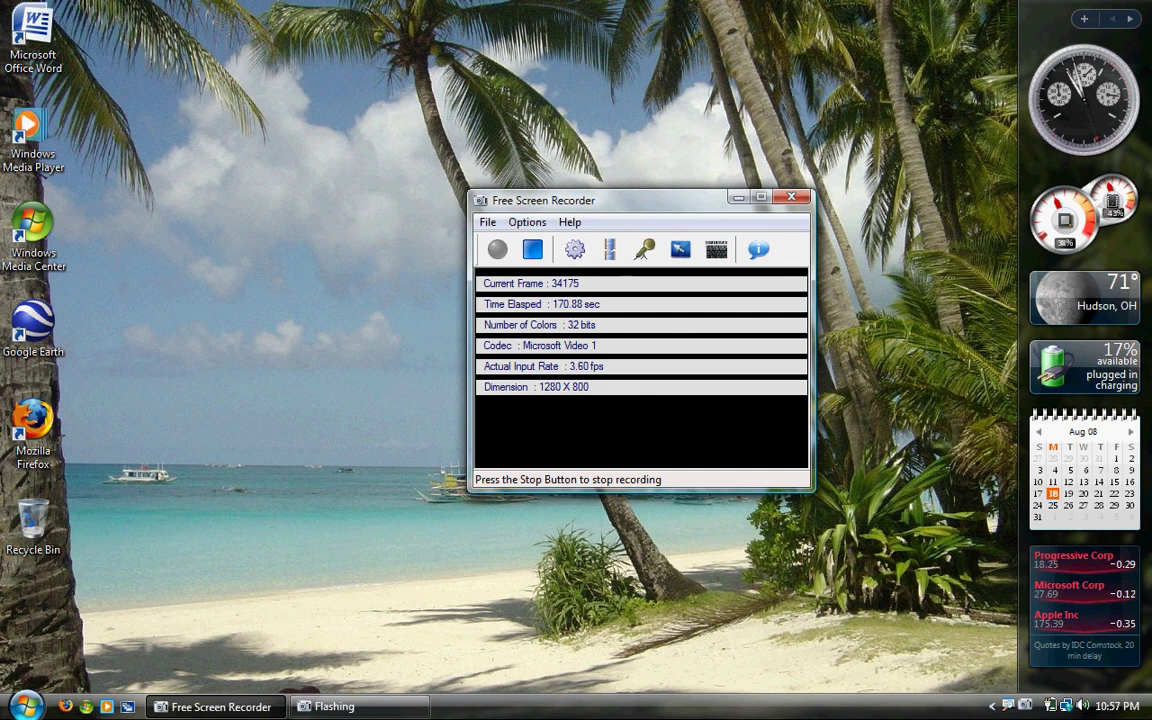
# Launch Disk CCleaner from a 'cclean' Start menu search
pyautogui.press('super')
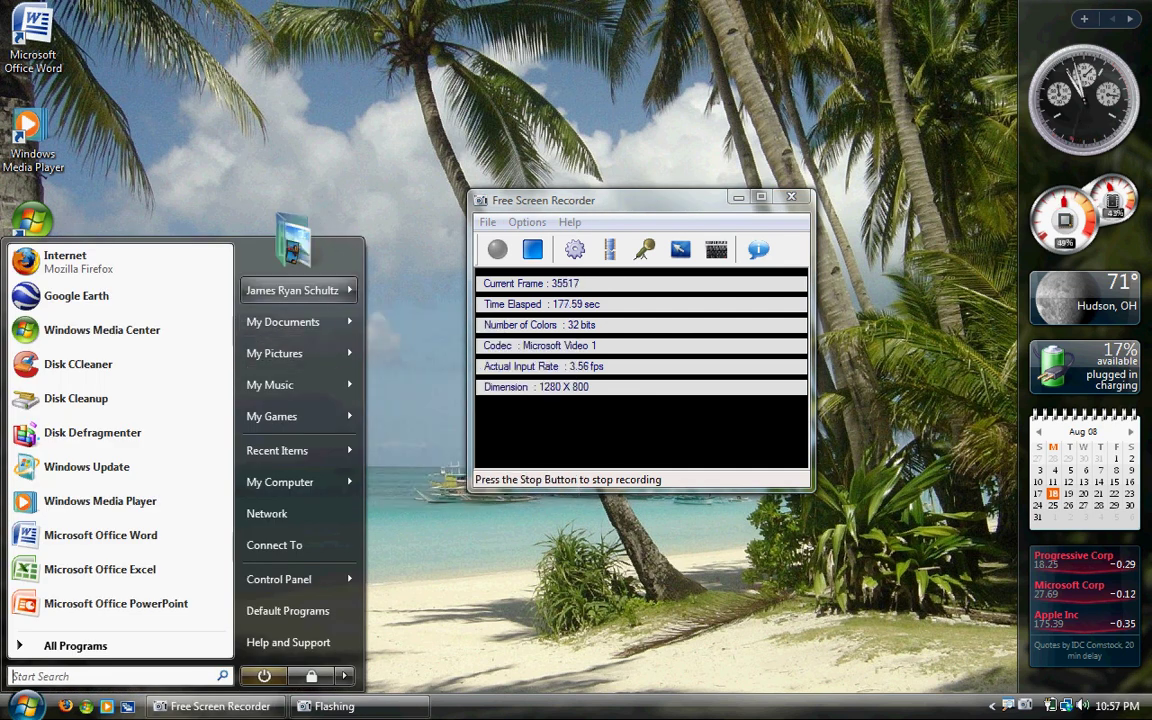
pyautogui.press('Escape')
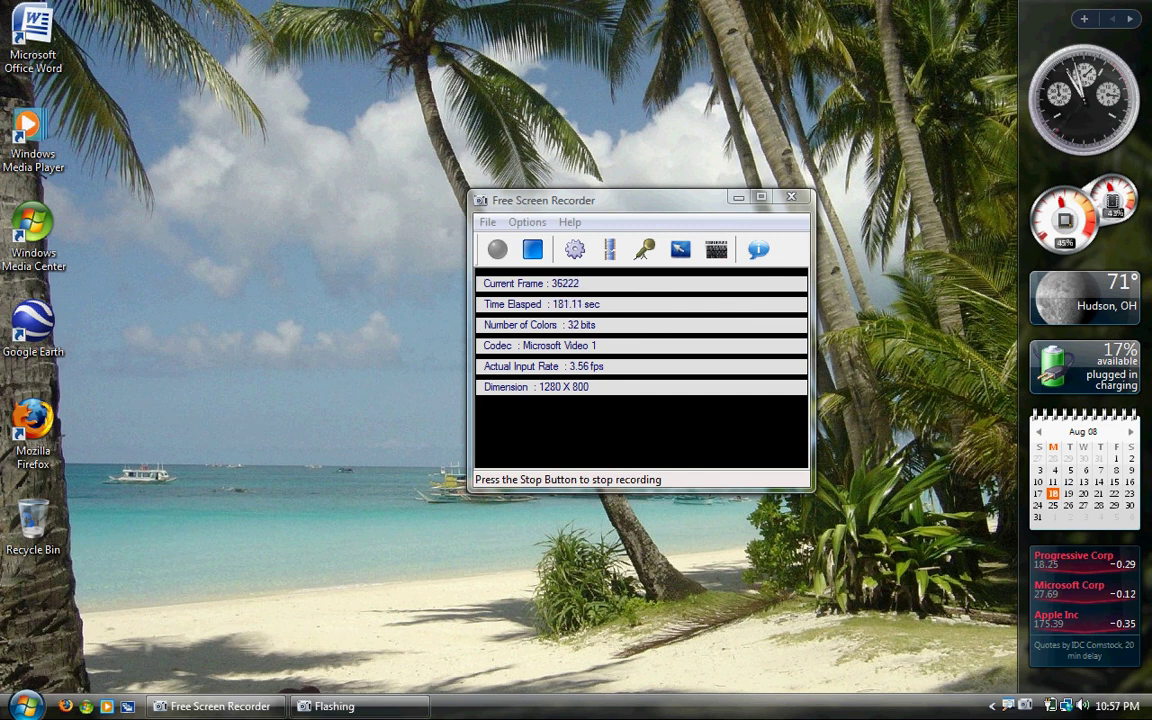
pyautogui.press('super')
pyautogui.write('ccleaner')
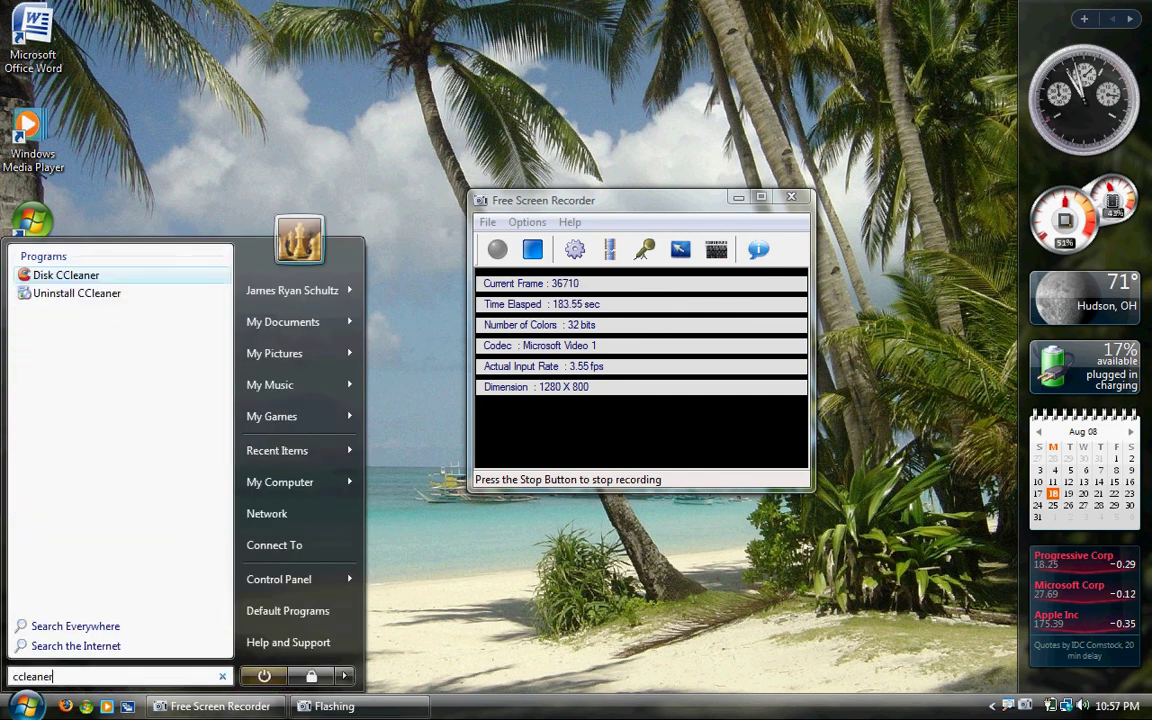
pyautogui.press('Return')
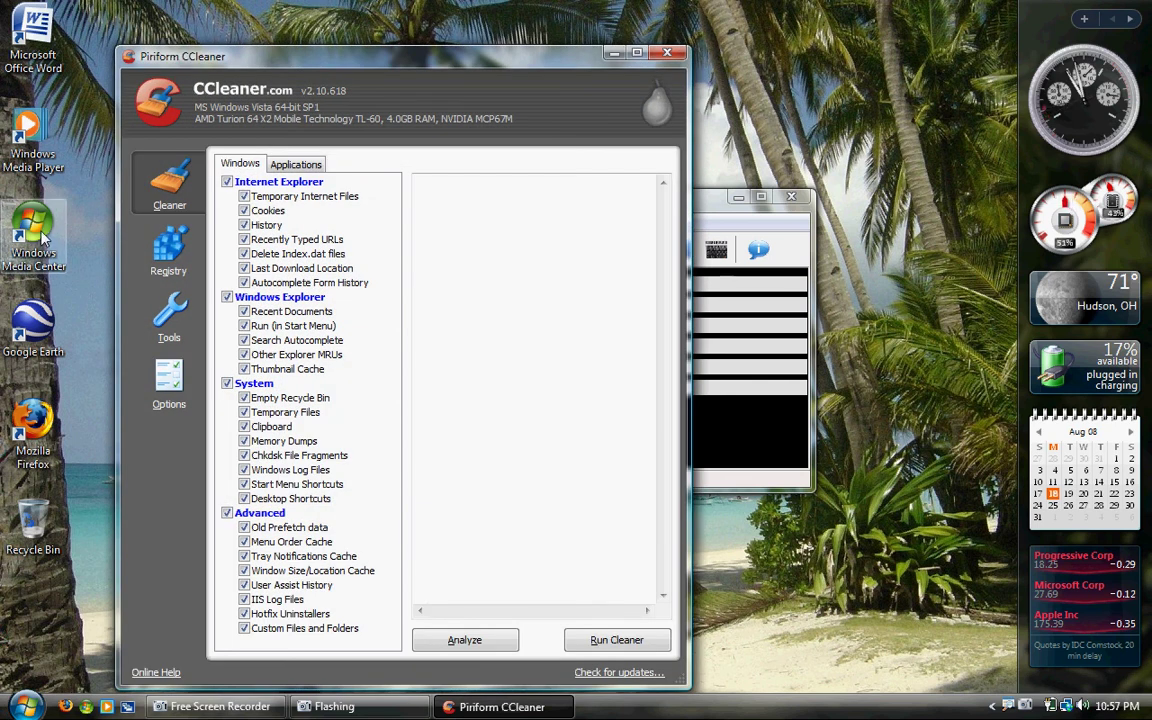
# Run the cleaner on the checked Windows items, removing 101.62KB, then view the Registry section
pyautogui.click(275, 162)
pyautogui.click(229, 168)
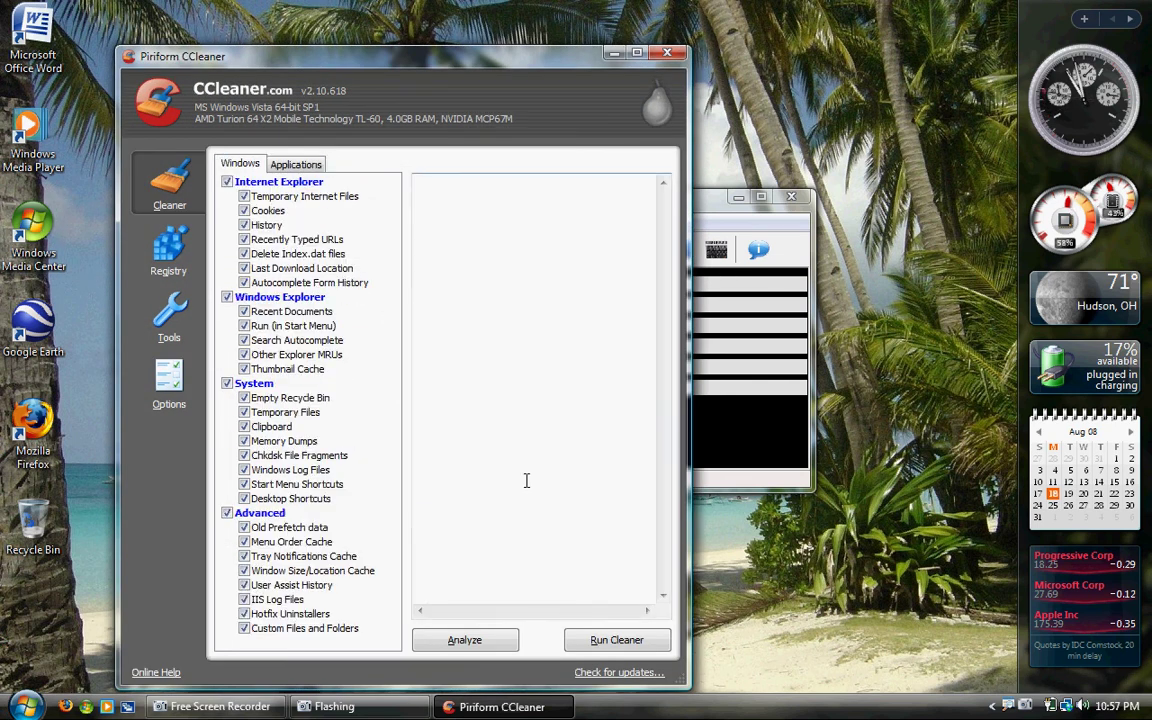
pyautogui.click(592, 639)
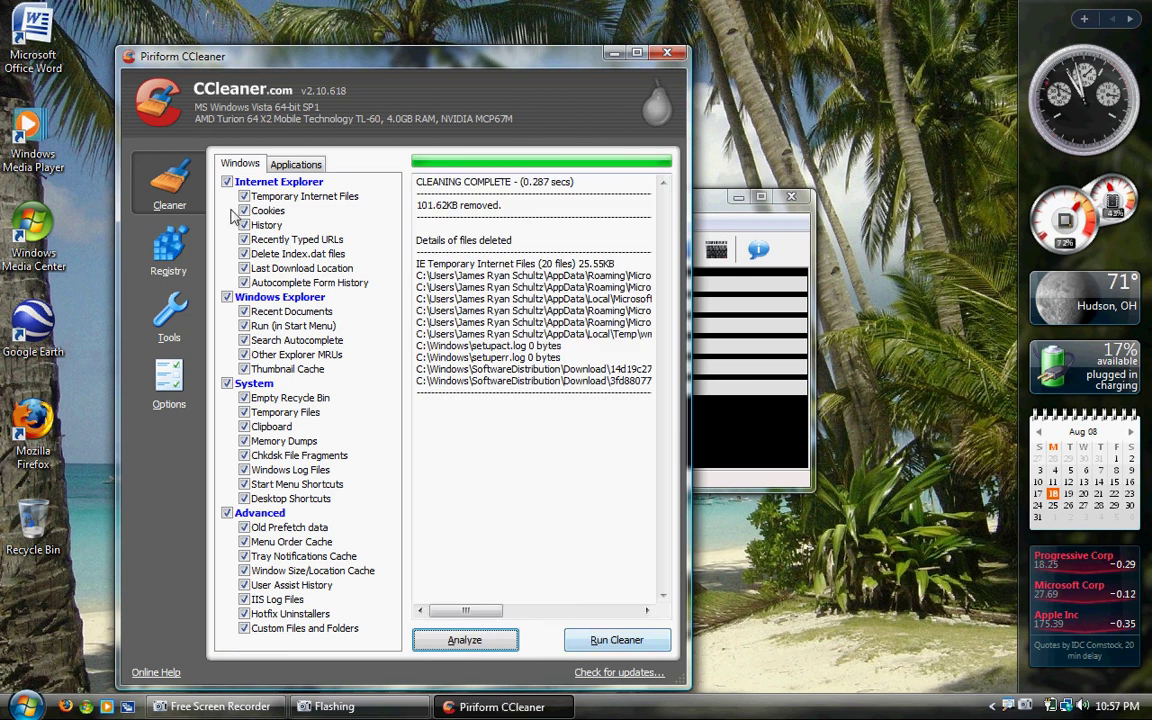
pyautogui.click(298, 165)
pyautogui.click(238, 166)
pyautogui.click(170, 248)
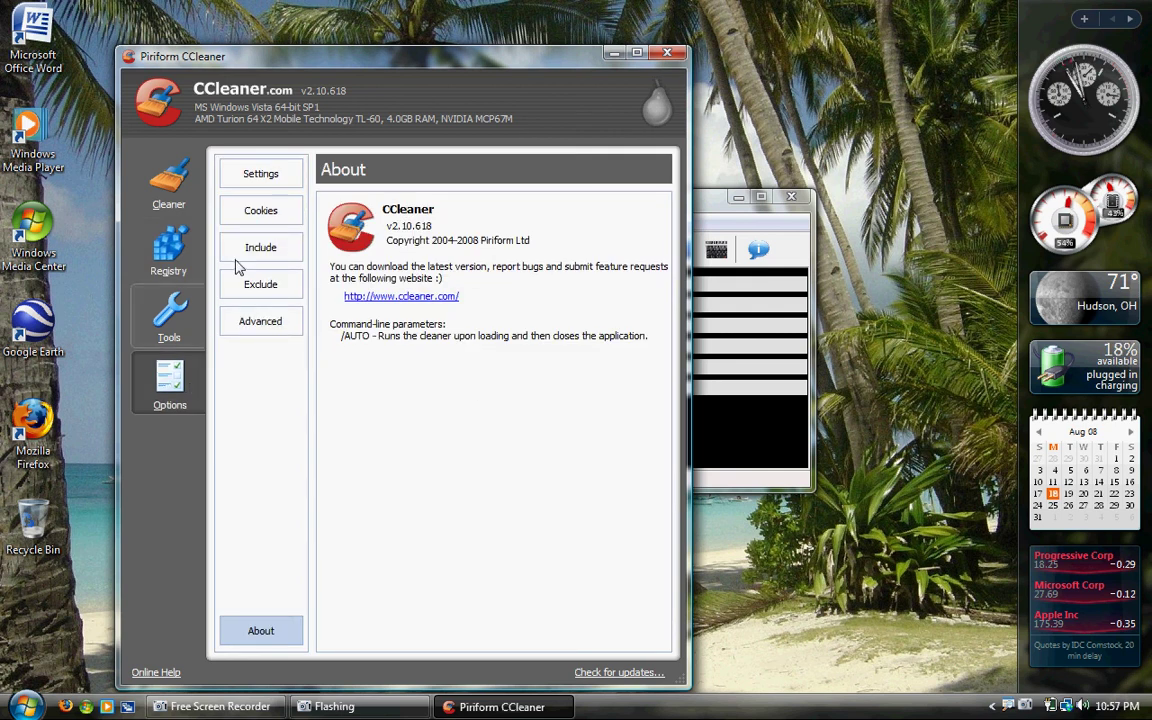
# In the Include list, start adding a folder and browse into C:\Windows
pyautogui.click(285, 247)
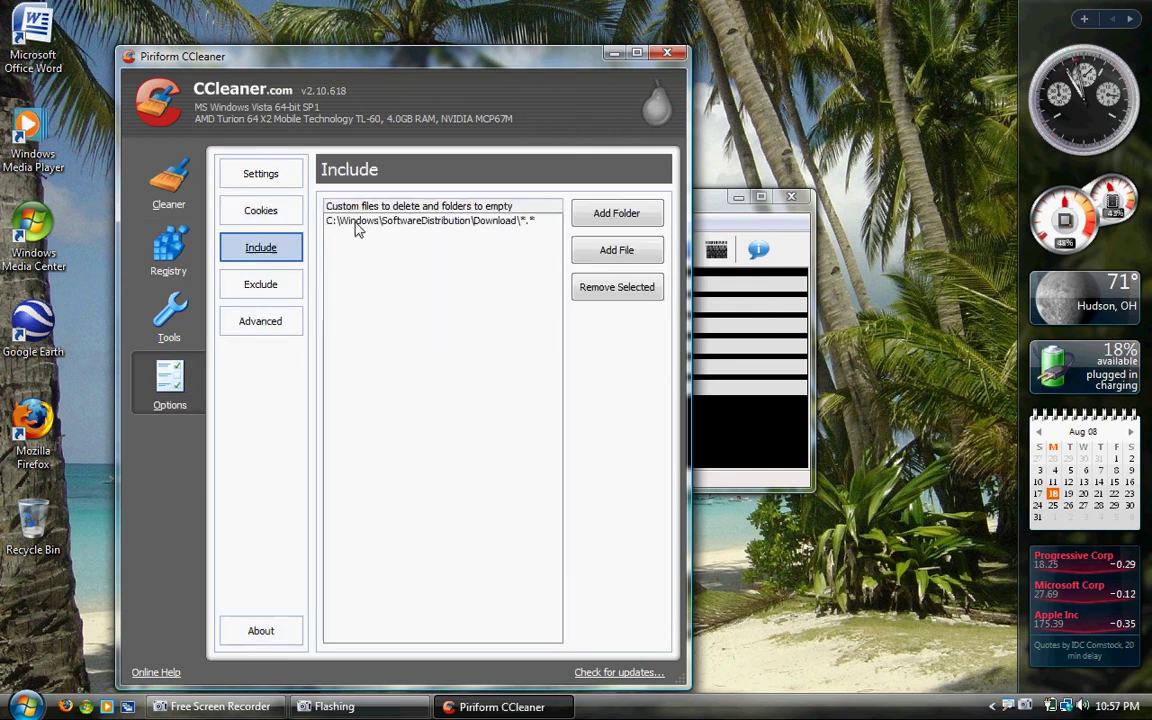
pyautogui.click(590, 216)
pyautogui.click(300, 392)
pyautogui.click(317, 439)
pyautogui.click(526, 385)
pyautogui.click(527, 405)
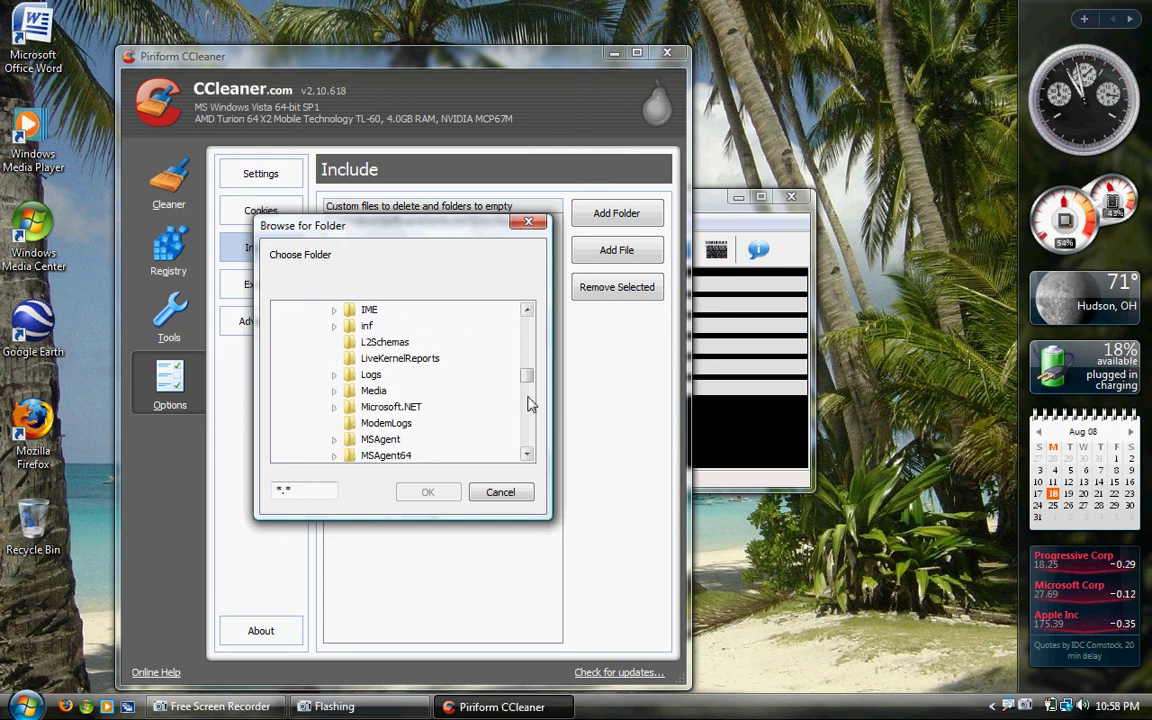
pyautogui.click(528, 416)
pyautogui.click(527, 416)
pyautogui.scroll(-3, 400, 440)
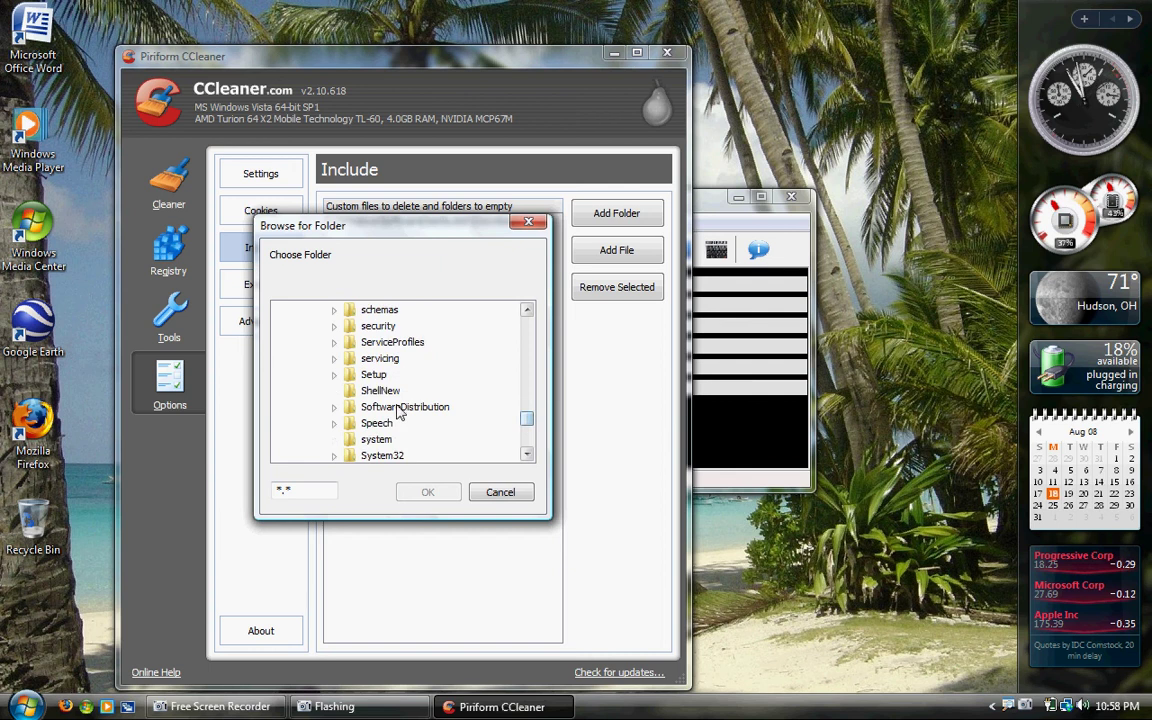
# Include C:\Windows\SoftwareDistribution\Download, accept the warning, and return to the Cleaner
pyautogui.click(336, 408)
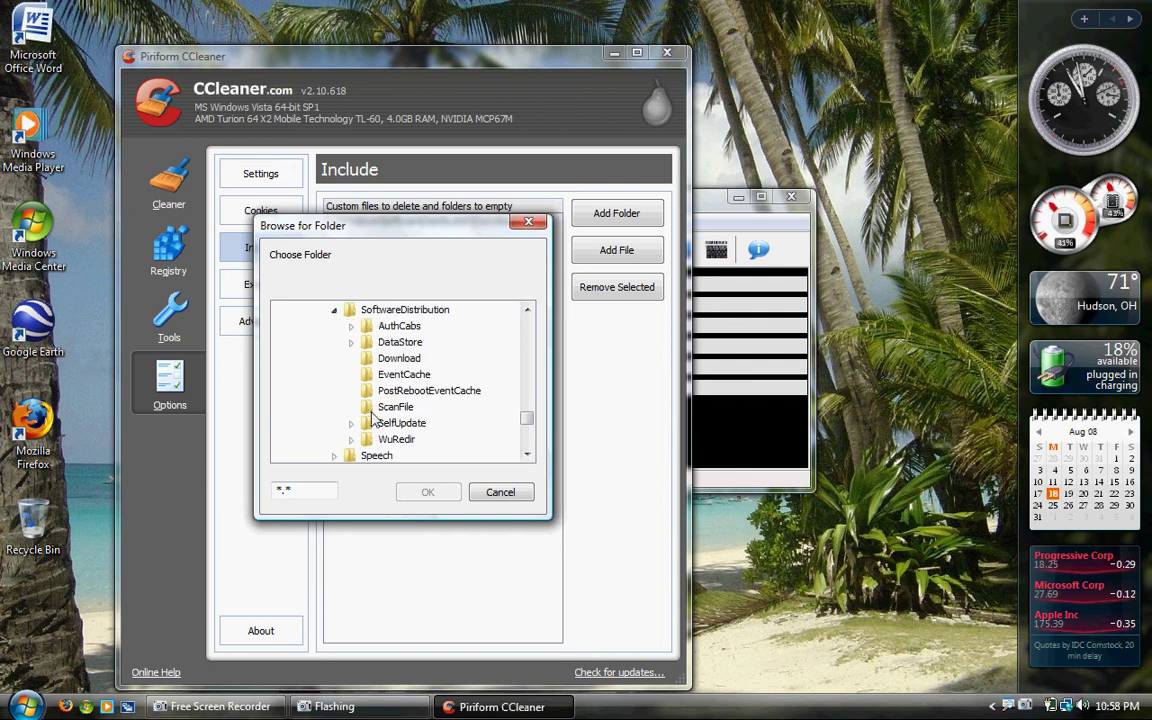
pyautogui.click(399, 358)
pyautogui.click(427, 491)
pyautogui.click(548, 421)
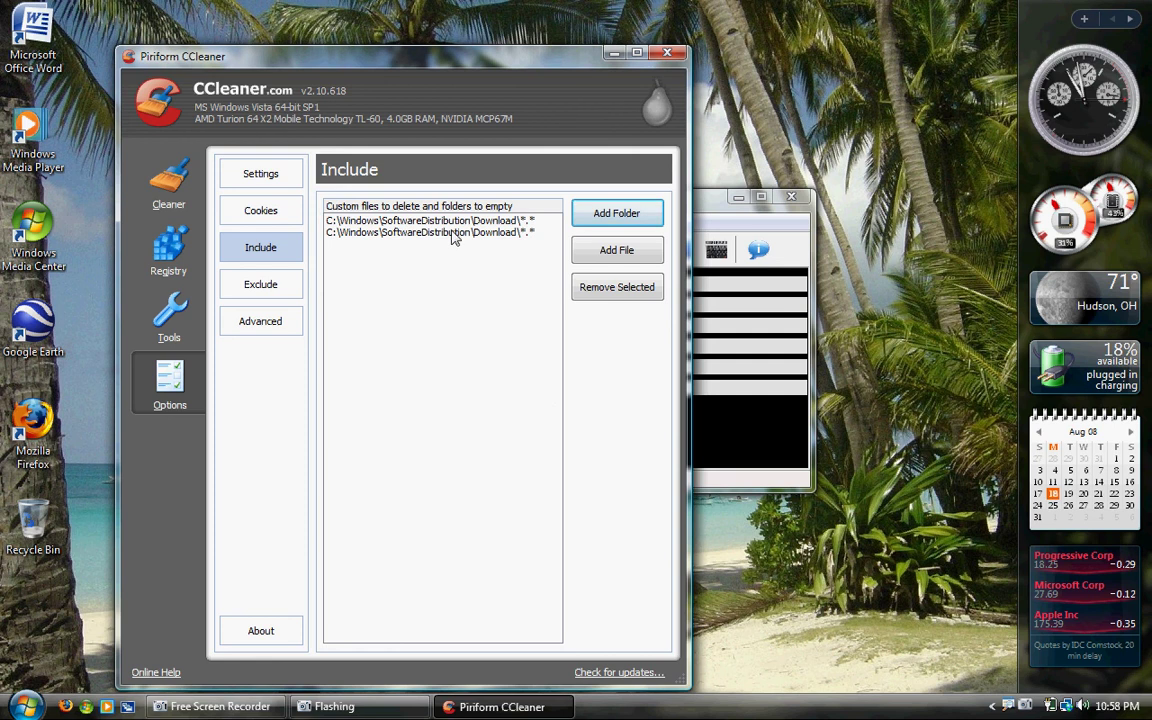
pyautogui.click(169, 186)
pyautogui.click(597, 640)
# Run the cleaner again (0 bytes removed) and close CCleaner
pyautogui.click(597, 640)
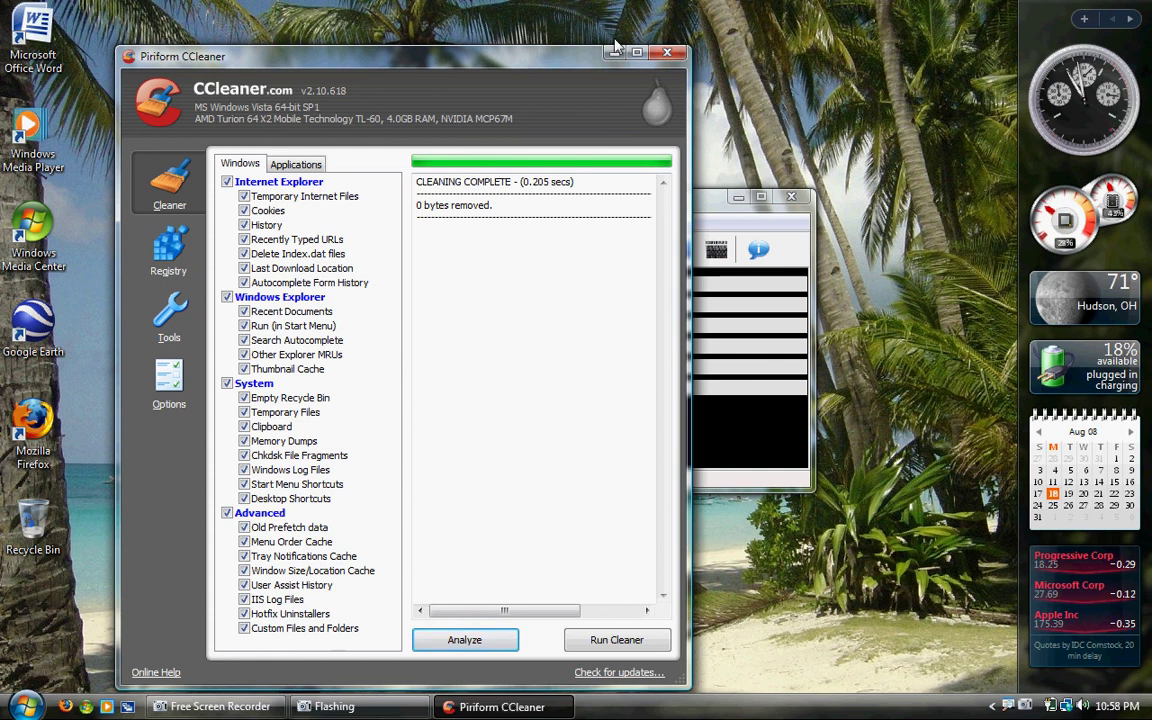
pyautogui.click(665, 55)
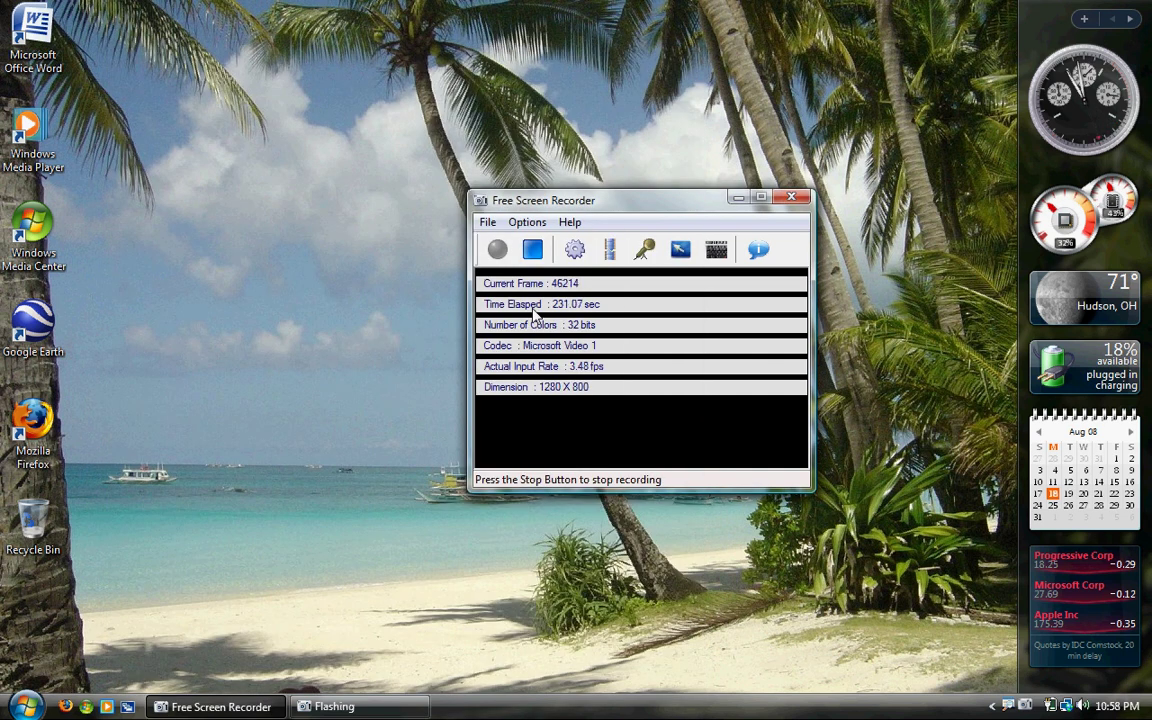